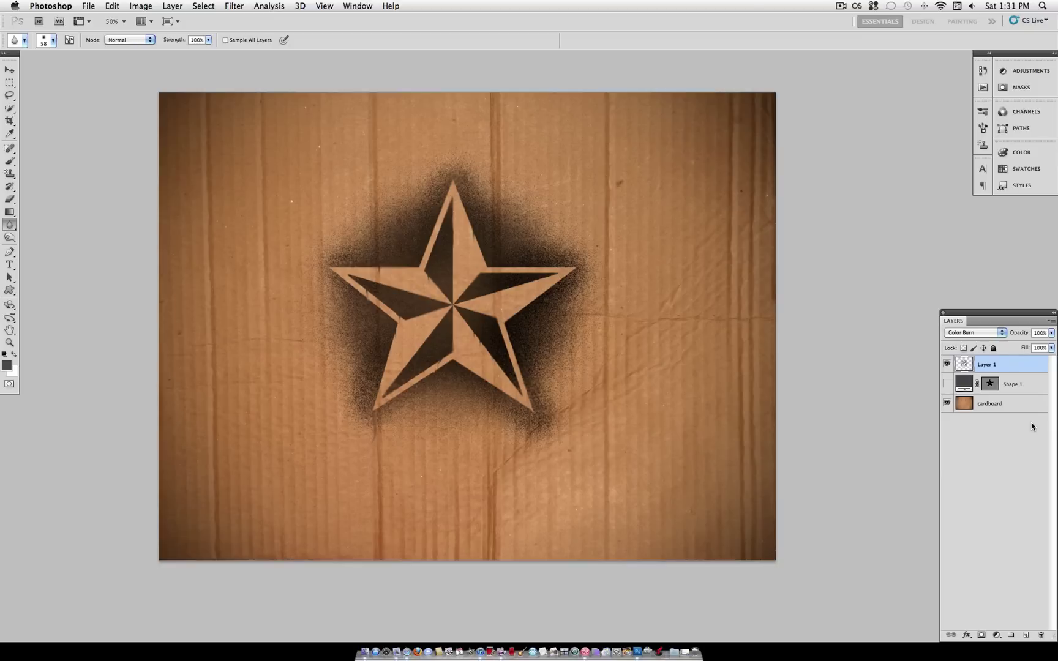
# - Delete the Layer 1 and Shape 1 star layers, leaving only the cardboard
pyautogui.keyDown('shift'); pyautogui.click(1012, 388); pyautogui.keyUp('shift')
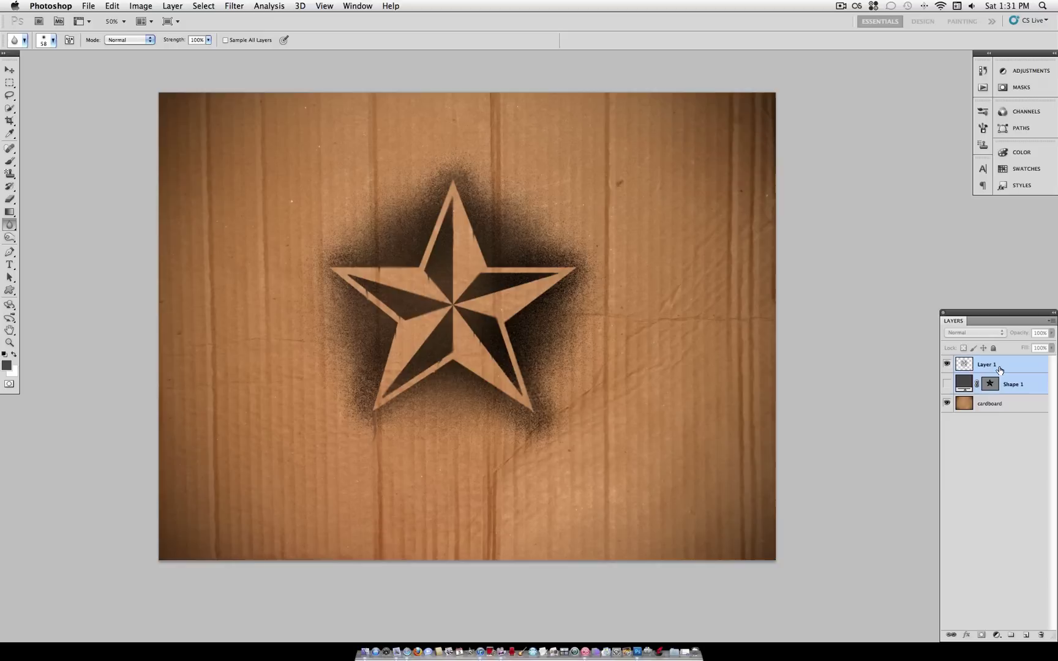
pyautogui.moveTo(1000, 371); pyautogui.dragTo(1041, 635)
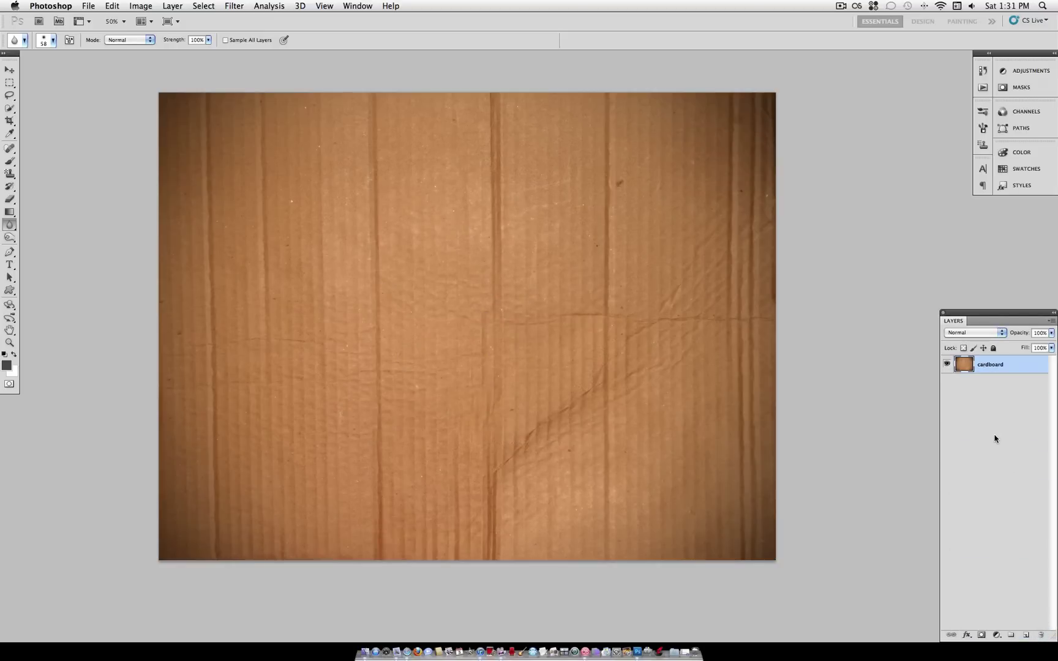
# - Select the Custom Shape tool with the nautical star shape
pyautogui.click(10, 290)
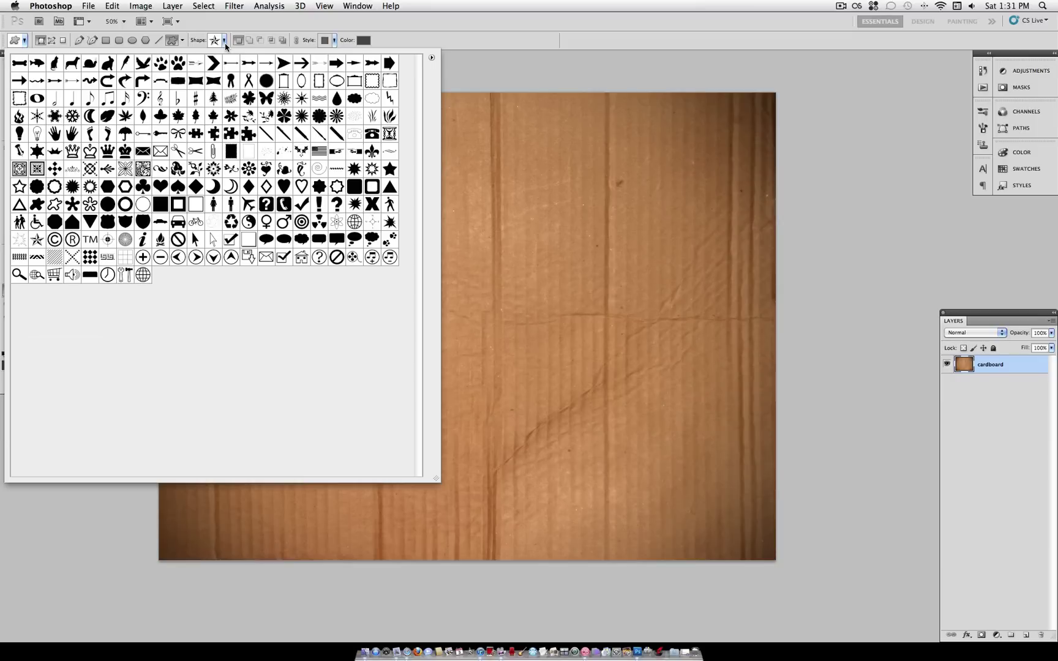
pyautogui.click(225, 42)
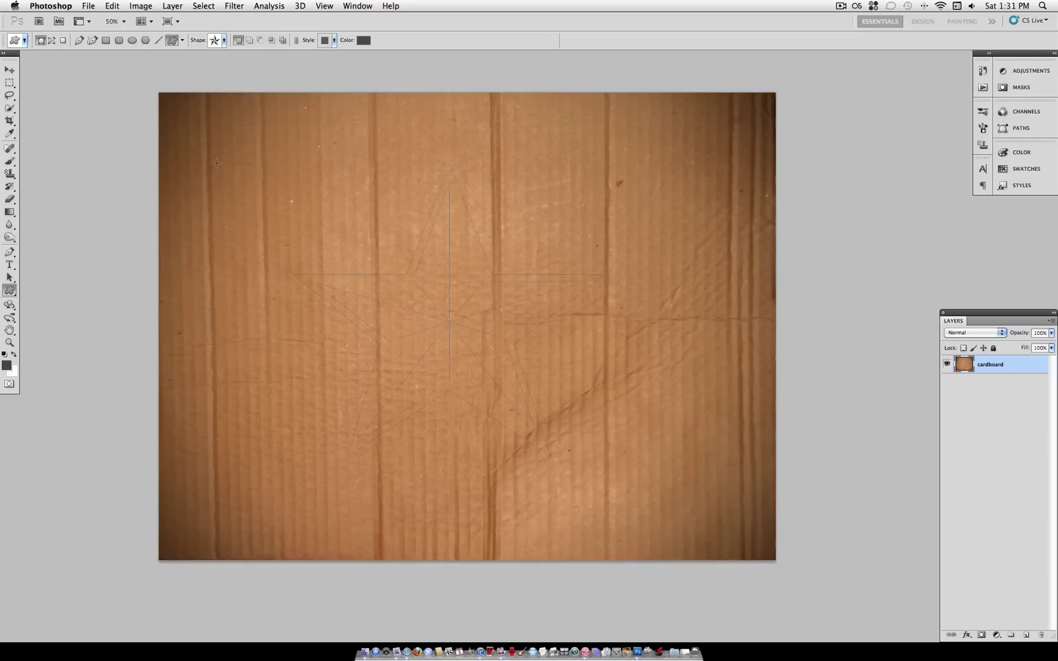
# - Draw the nautical star across the cardboard centre and scale it down
pyautogui.moveTo(217, 163); pyautogui.dragTo(216, 163)
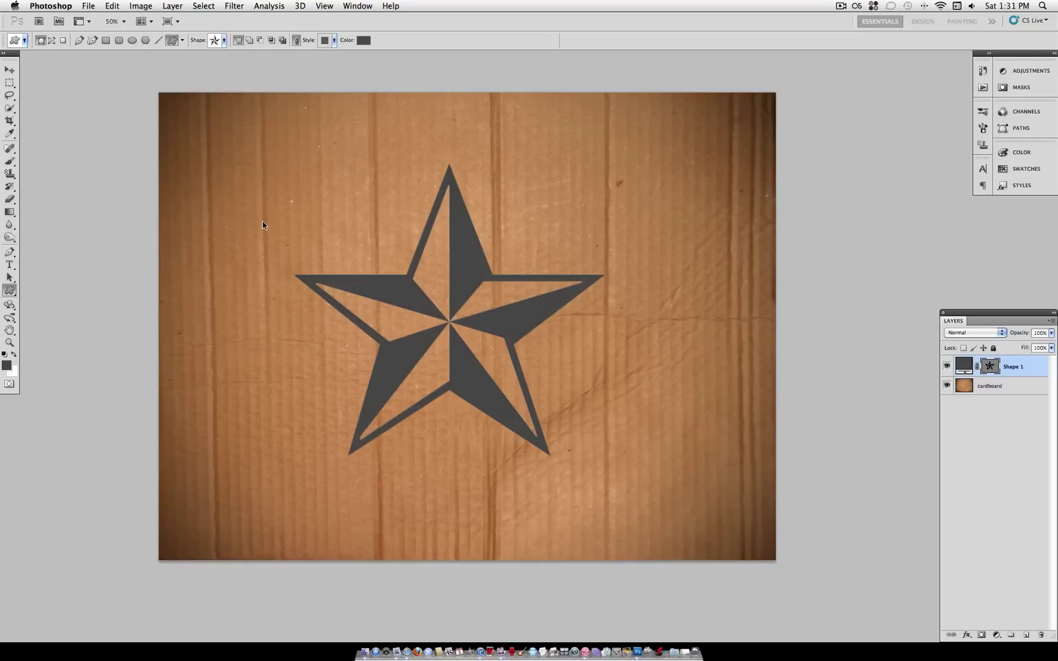
pyautogui.press('super+t')
pyautogui.moveTo(289, 164); pyautogui.dragTo(367, 234)
pyautogui.press('Return')
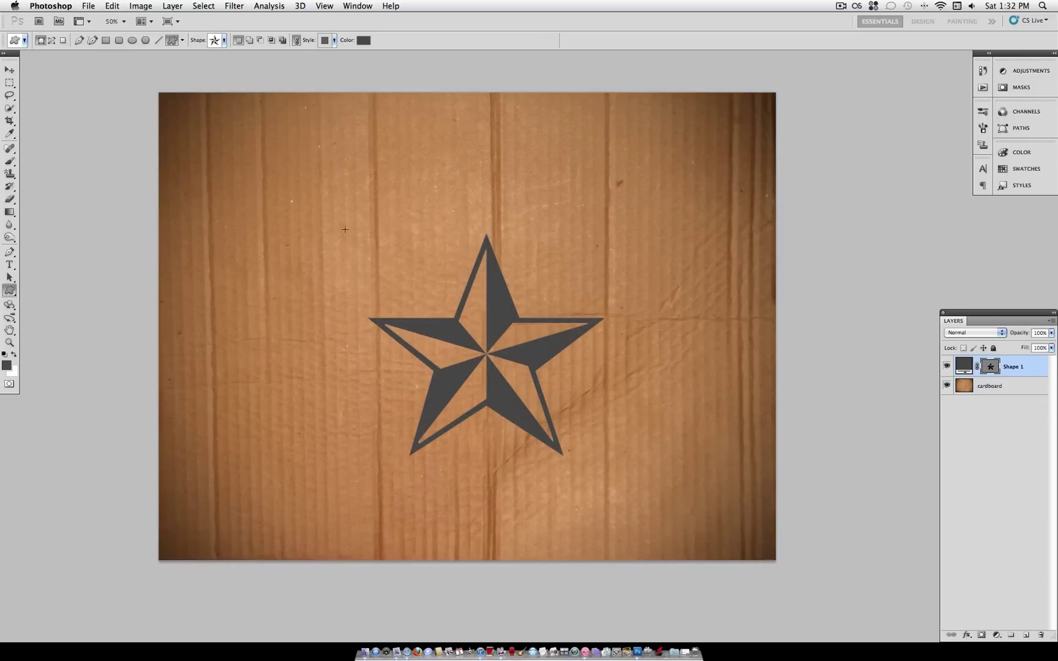
# - Move the star up and left and rotate it slightly clockwise
pyautogui.click(10, 69)
pyautogui.moveTo(588, 412); pyautogui.dragTo(626, 392)
pyautogui.press('super+t')
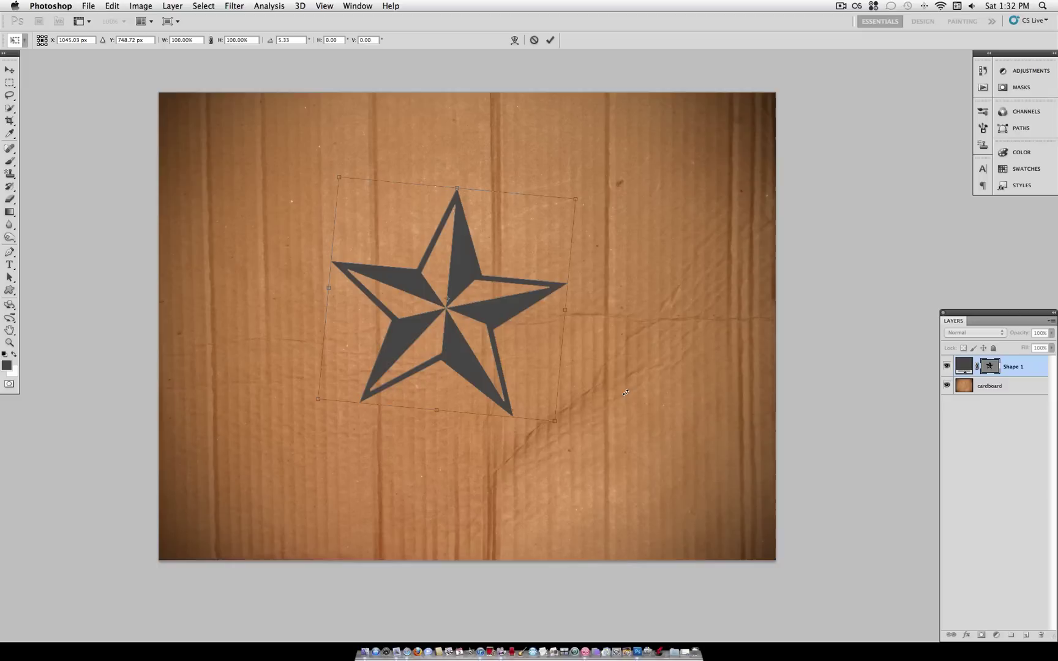
pyautogui.press('Return')
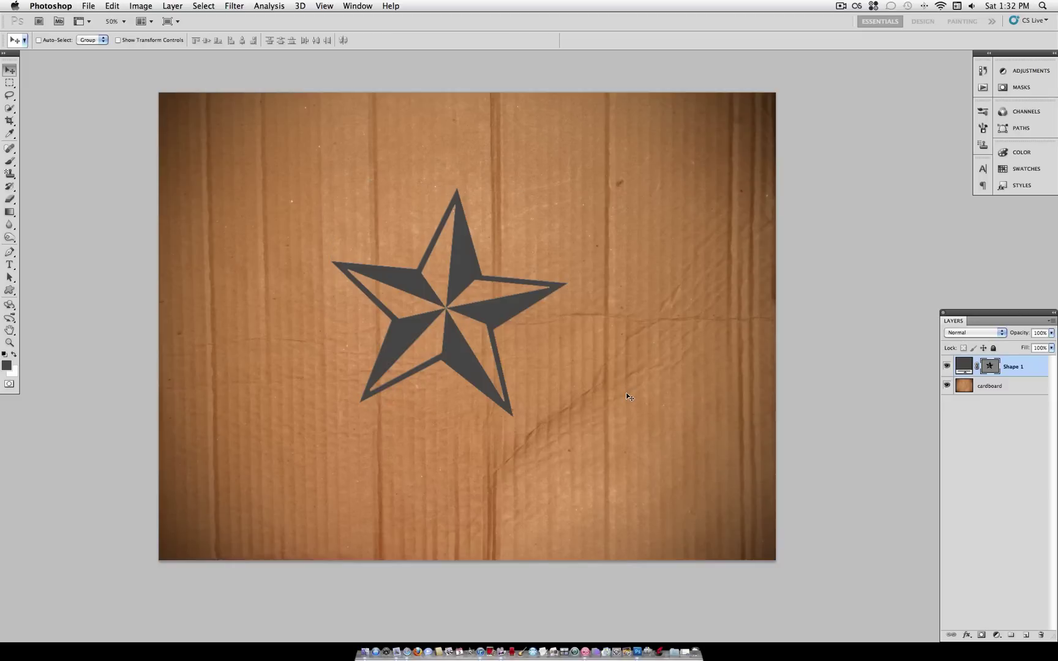
# - Load the star's outline as a selection and add an empty Layer 1 above the cardboard
pyautogui.click(995, 386)
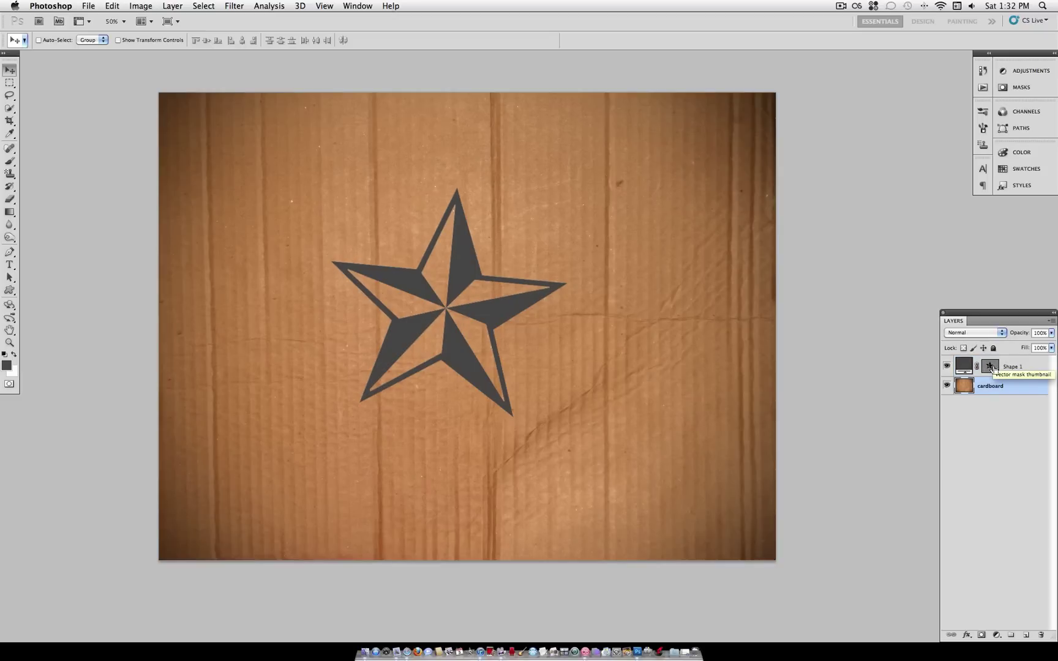
pyautogui.keyDown('super'); pyautogui.click(991, 367); pyautogui.keyUp('super')
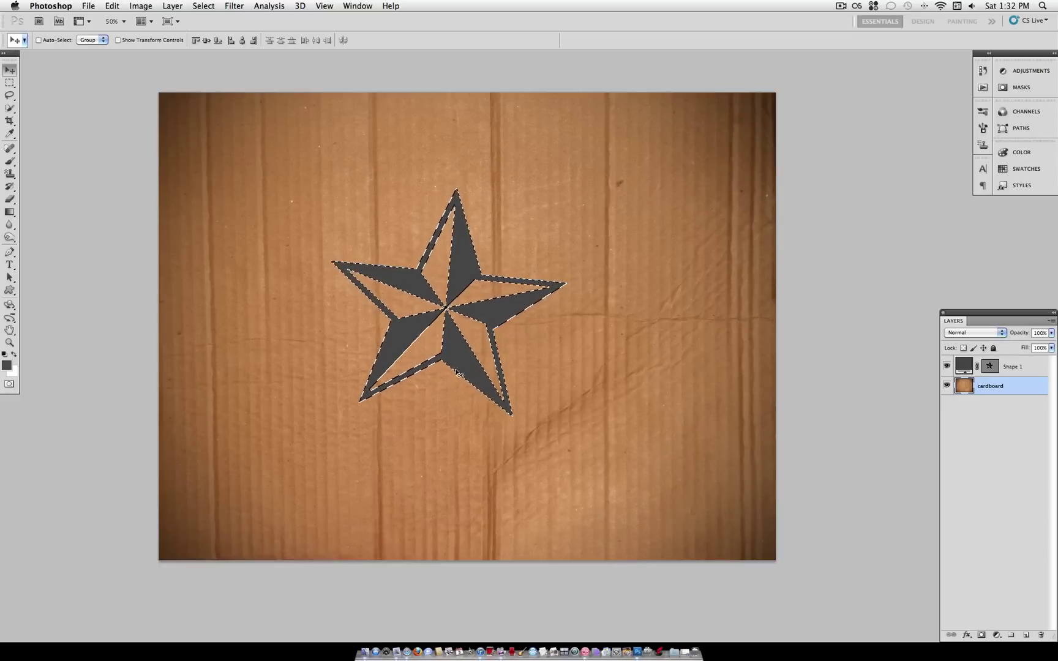
pyautogui.click(172, 6)
pyautogui.moveTo(183, 19)
pyautogui.click(325, 27)
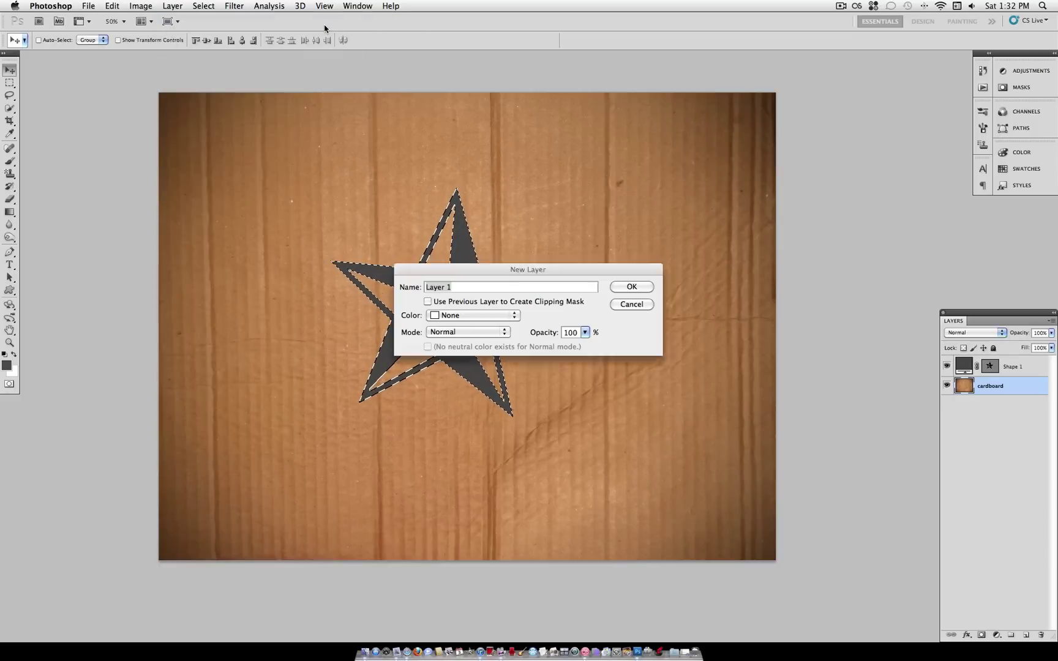
pyautogui.press('Return')
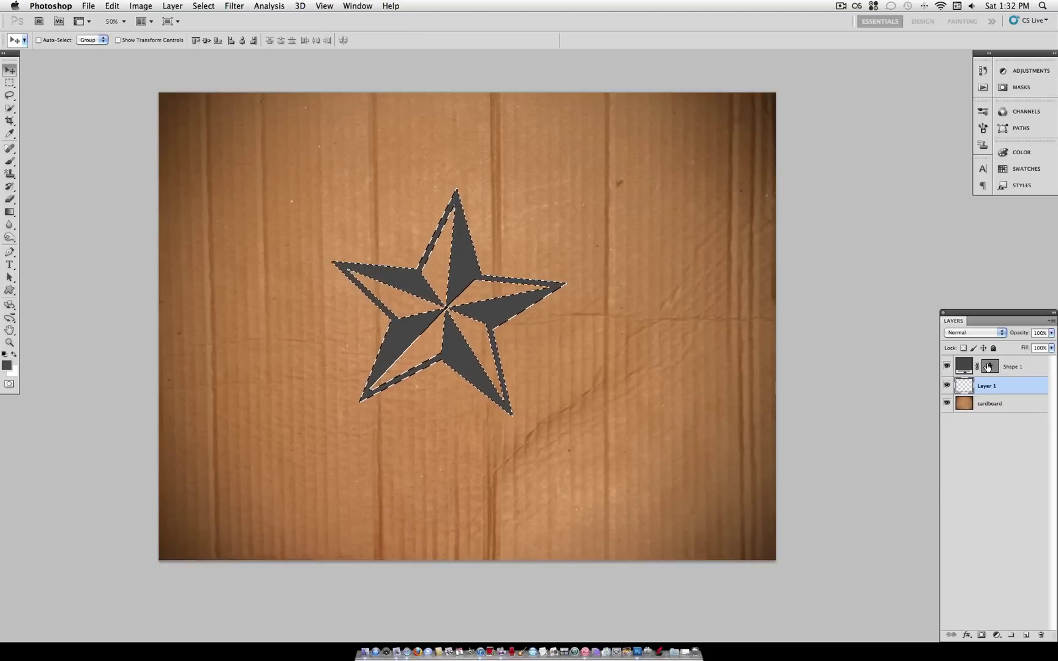
# - Invert the selection around the star and hide the Shape 1 layer
pyautogui.press('m')
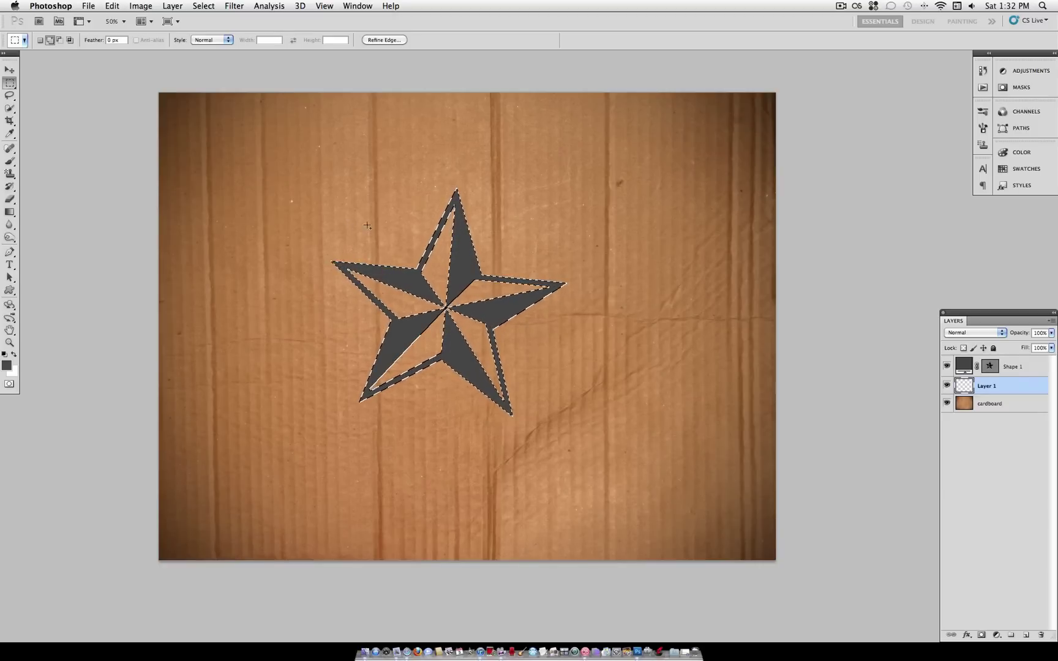
pyautogui.rightClick(430, 256)
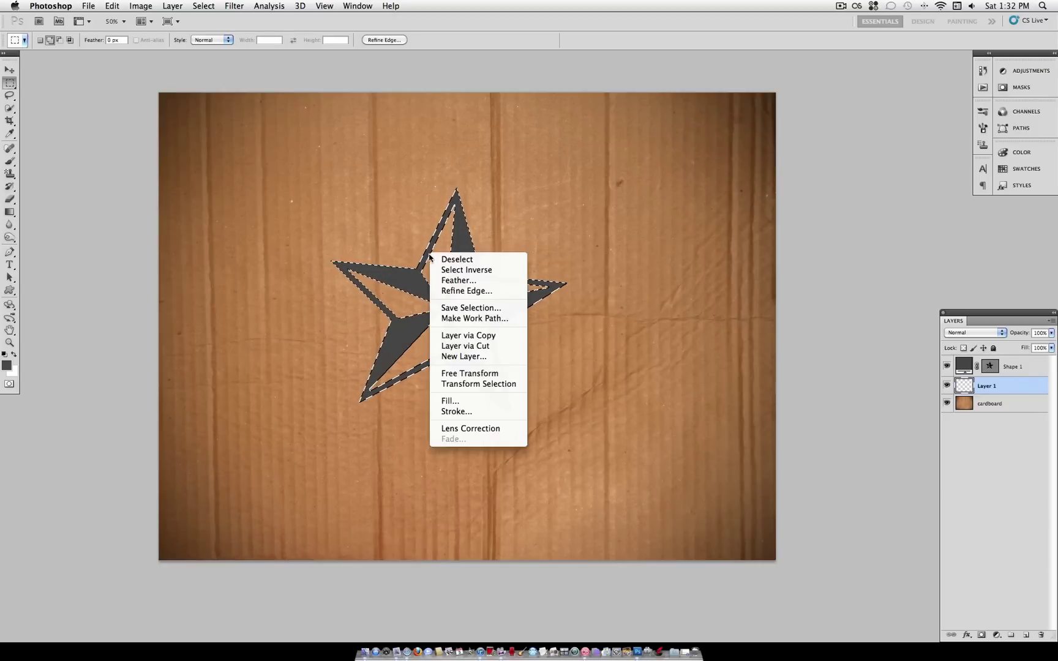
pyautogui.click(455, 270)
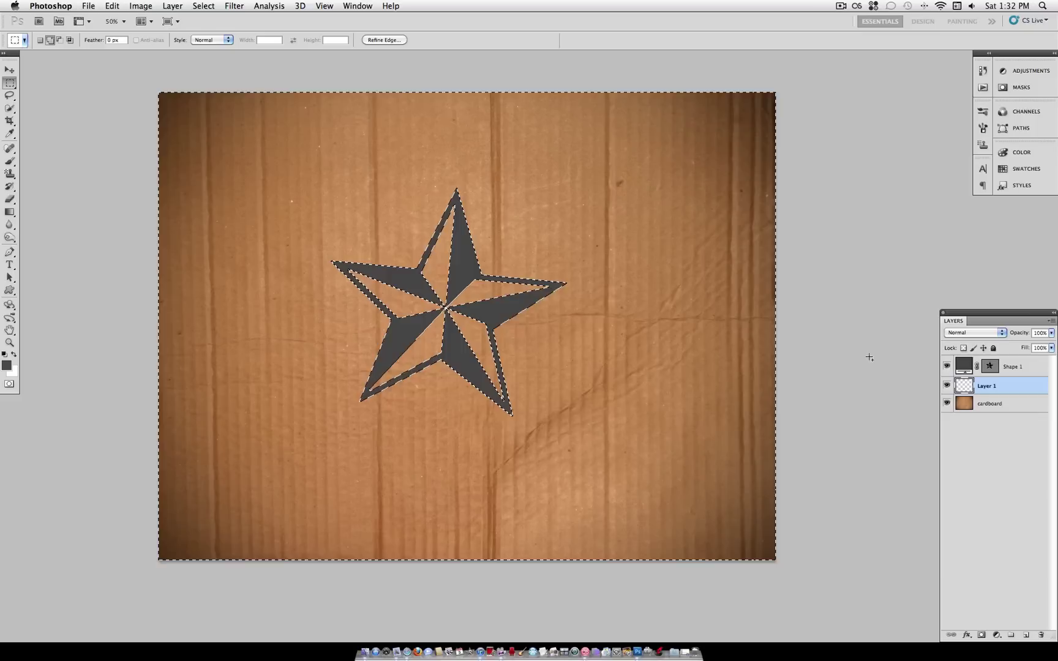
pyautogui.click(947, 366)
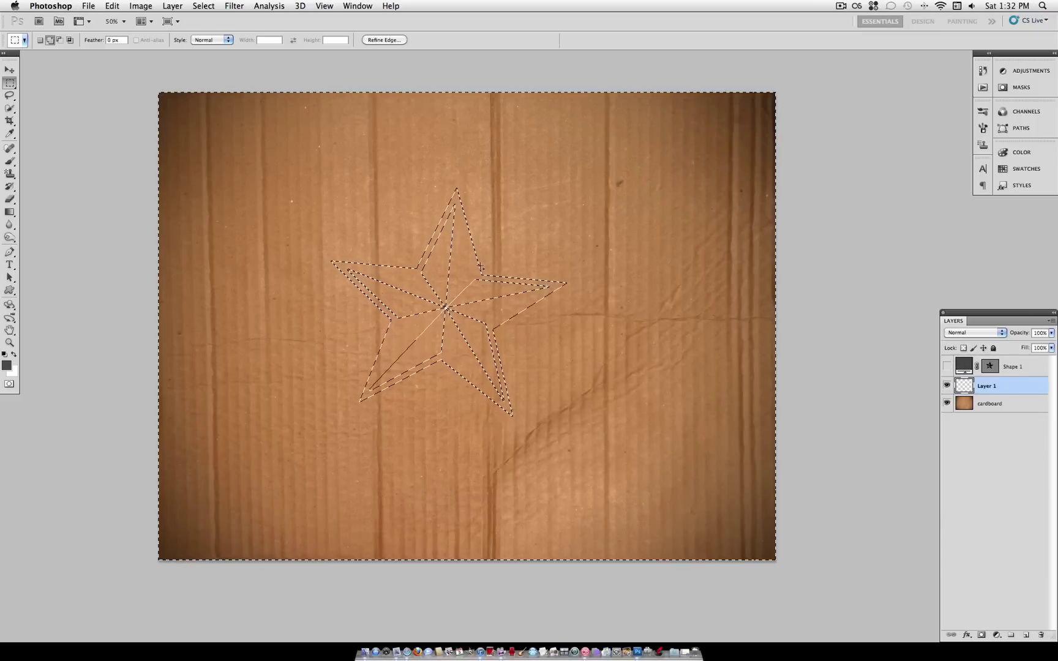
# - Set up a soft 0% hardness brush in Normal mode at 50% opacity
pyautogui.moveTo(10, 162); pyautogui.dragTo(36, 162)
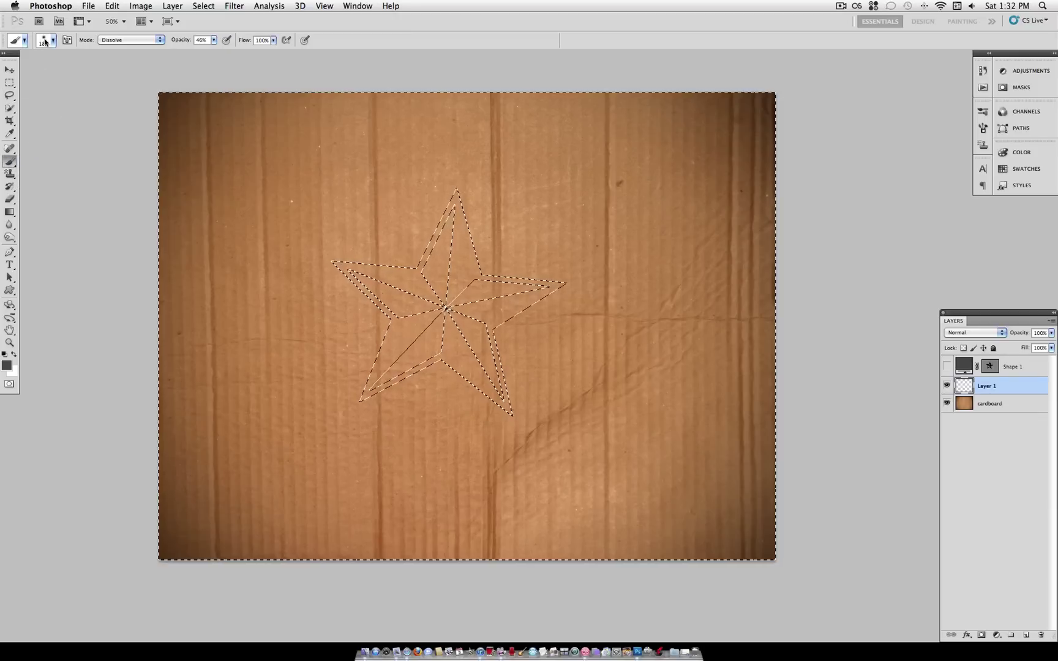
pyautogui.click(53, 40)
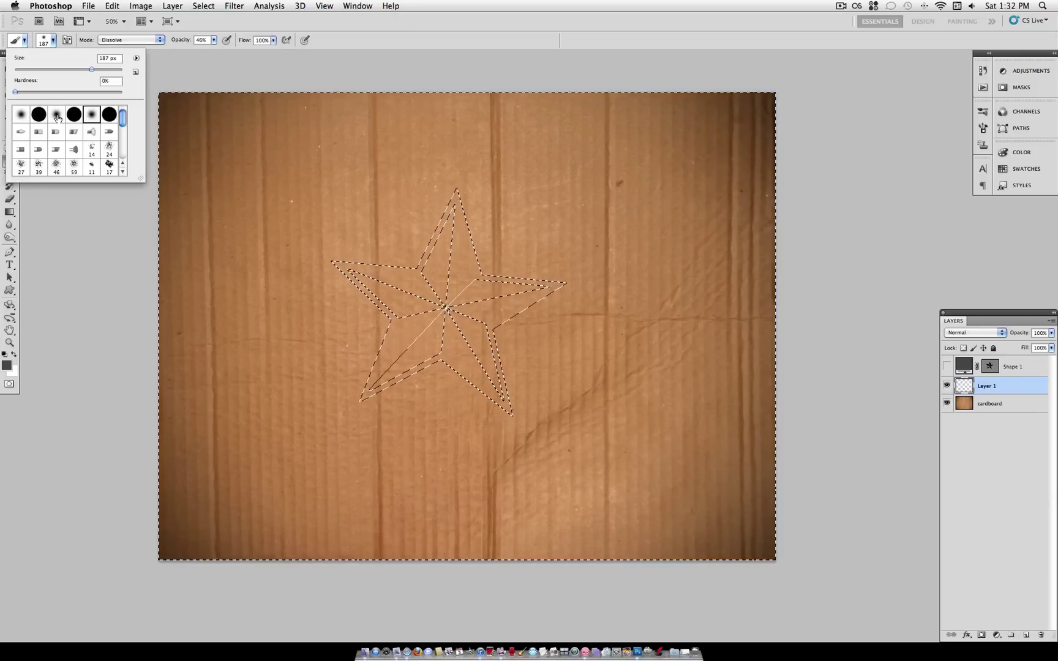
pyautogui.moveTo(92, 70); pyautogui.dragTo(94, 69)
pyautogui.press('Return')
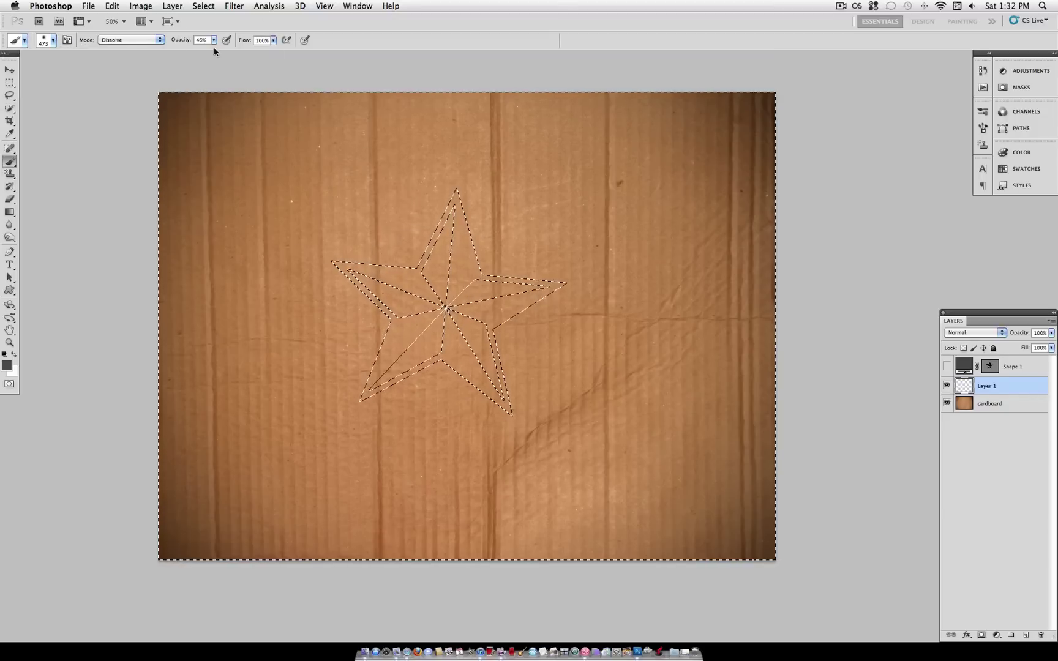
pyautogui.click(144, 40)
pyautogui.click(145, 34)
pyautogui.click(214, 39)
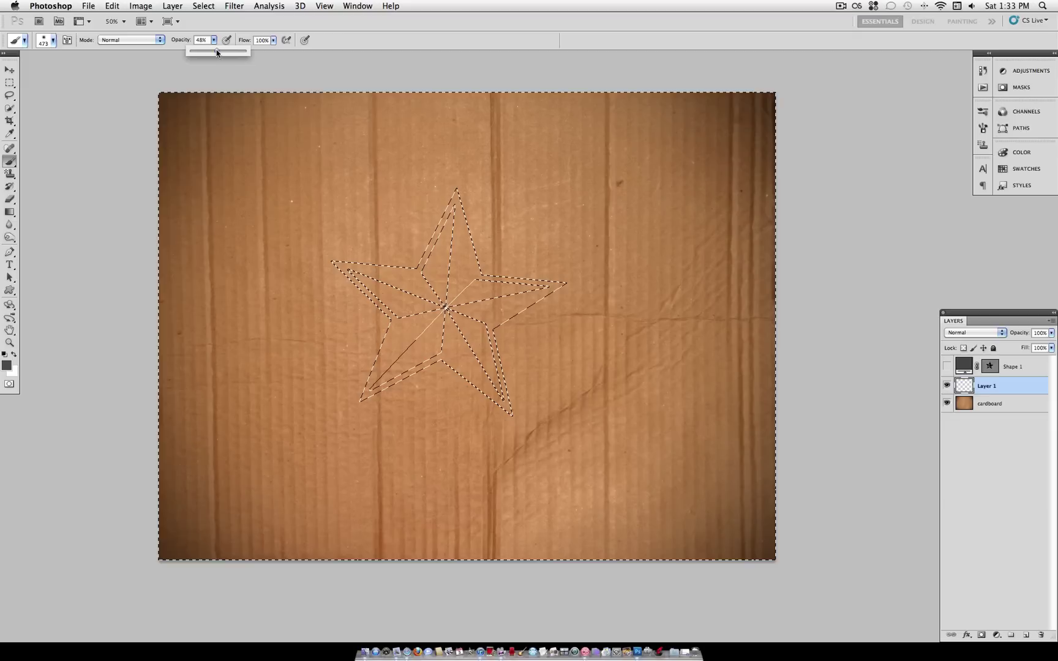
pyautogui.moveTo(217, 52); pyautogui.dragTo(218, 52)
# - Spray dark paint around the star stencil, then reduce the brush to 193 px
pyautogui.moveTo(445, 319); pyautogui.dragTo(443, 283)
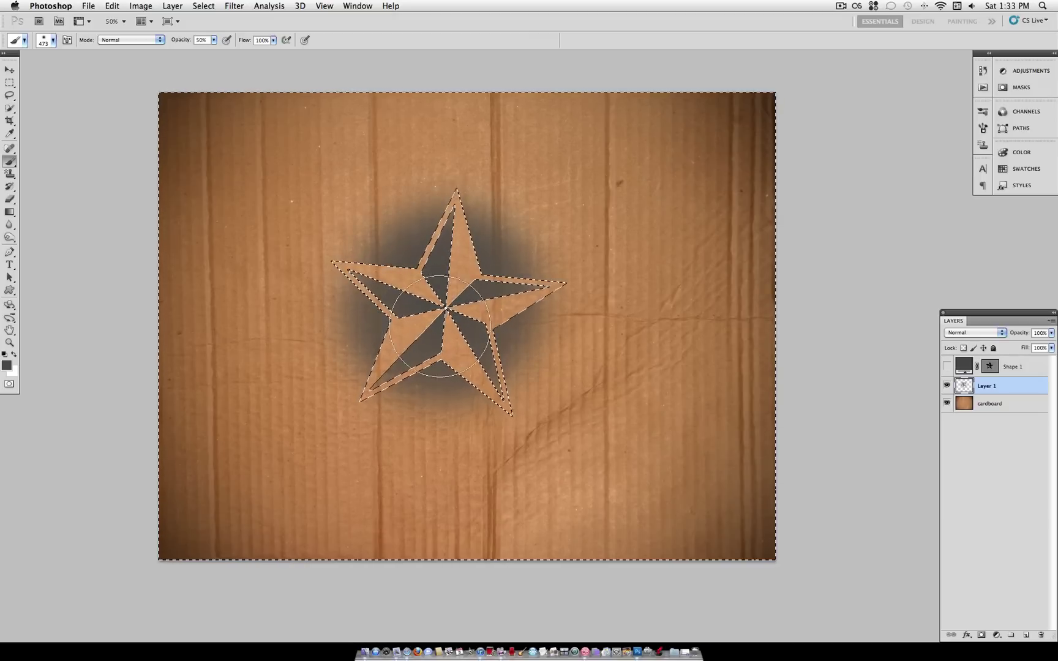
pyautogui.click(49, 40)
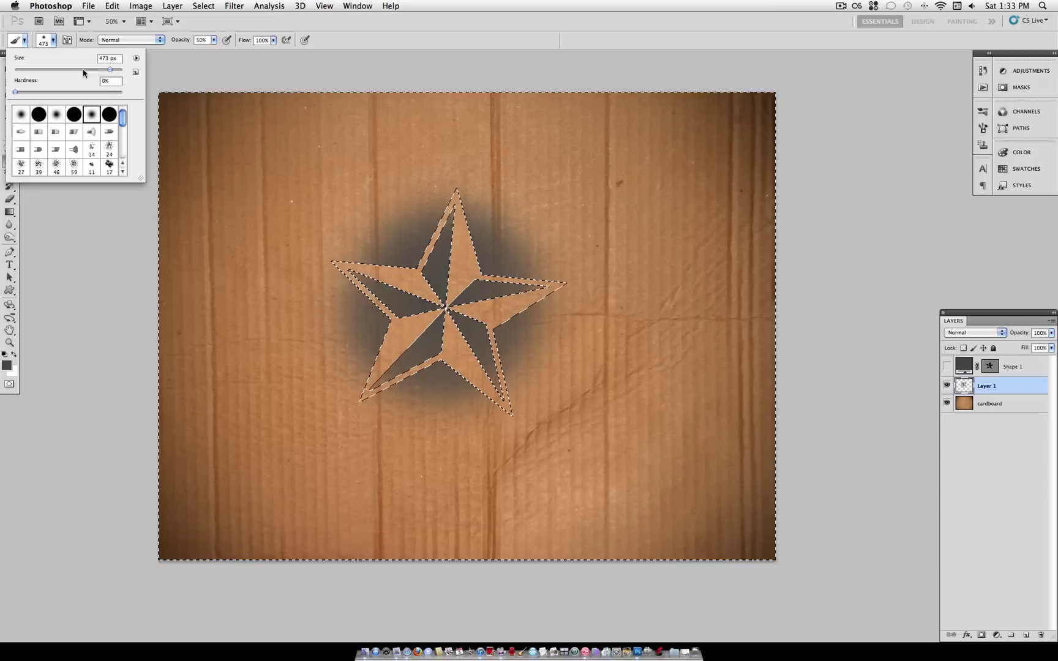
pyautogui.moveTo(102, 69); pyautogui.dragTo(93, 69)
pyautogui.click(452, 214)
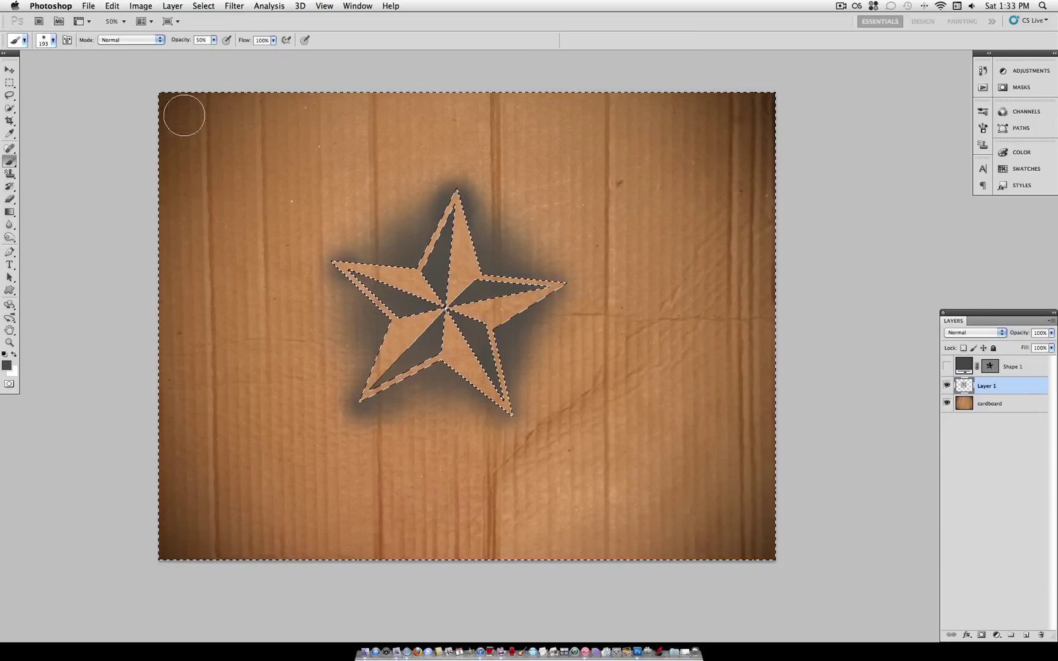
pyautogui.click(53, 40)
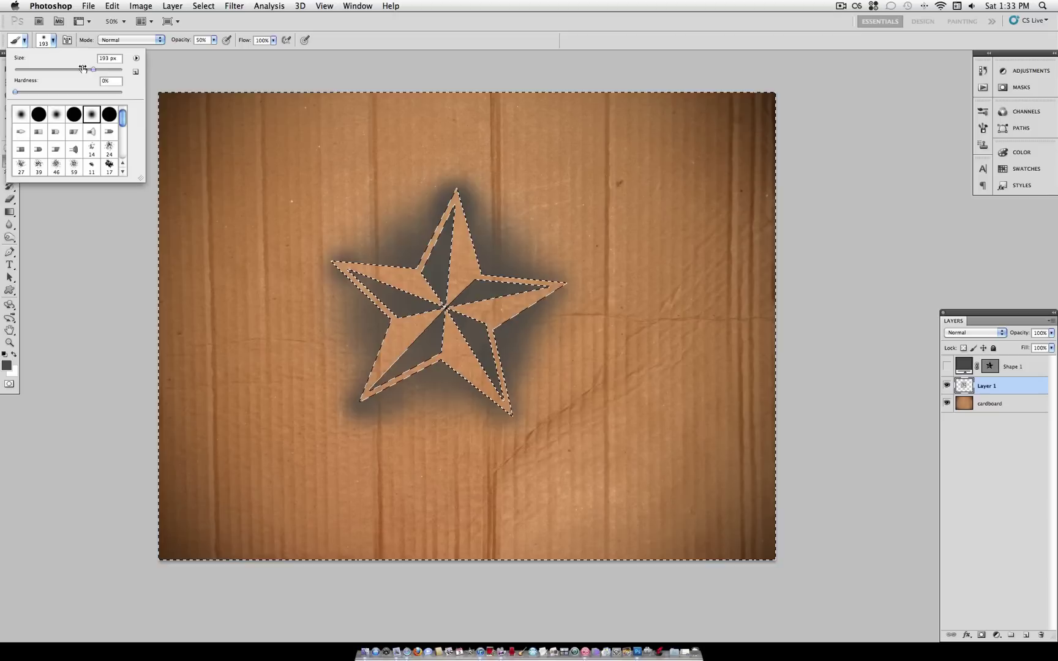
# - Switch the brush to Dissolve mode and enlarge it to about 370 px
pyautogui.click(153, 41)
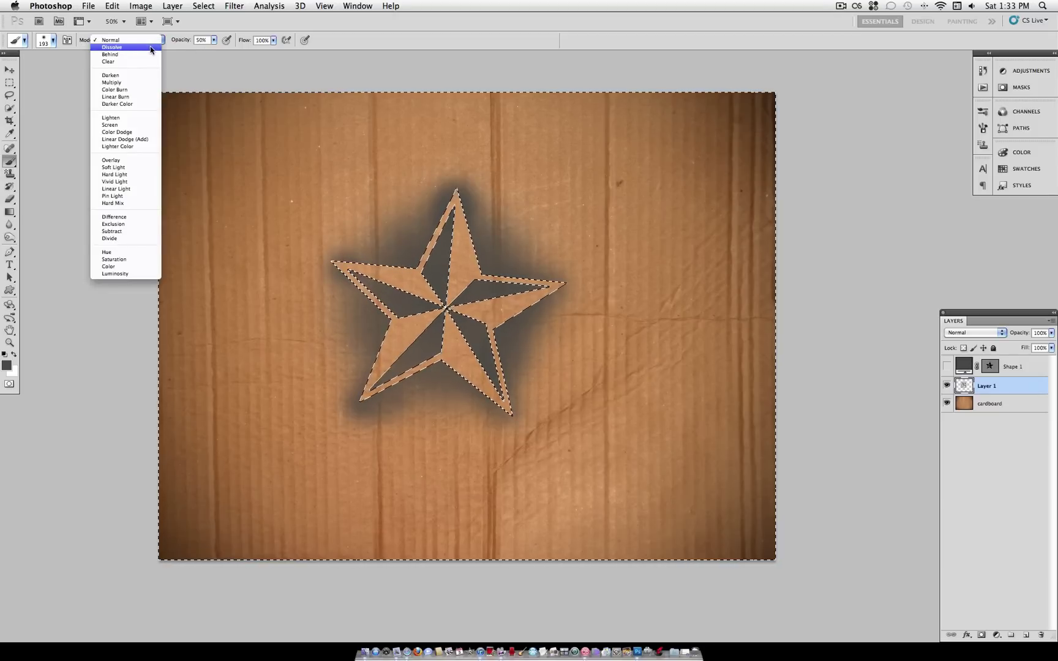
pyautogui.click(149, 49)
pyautogui.click(53, 43)
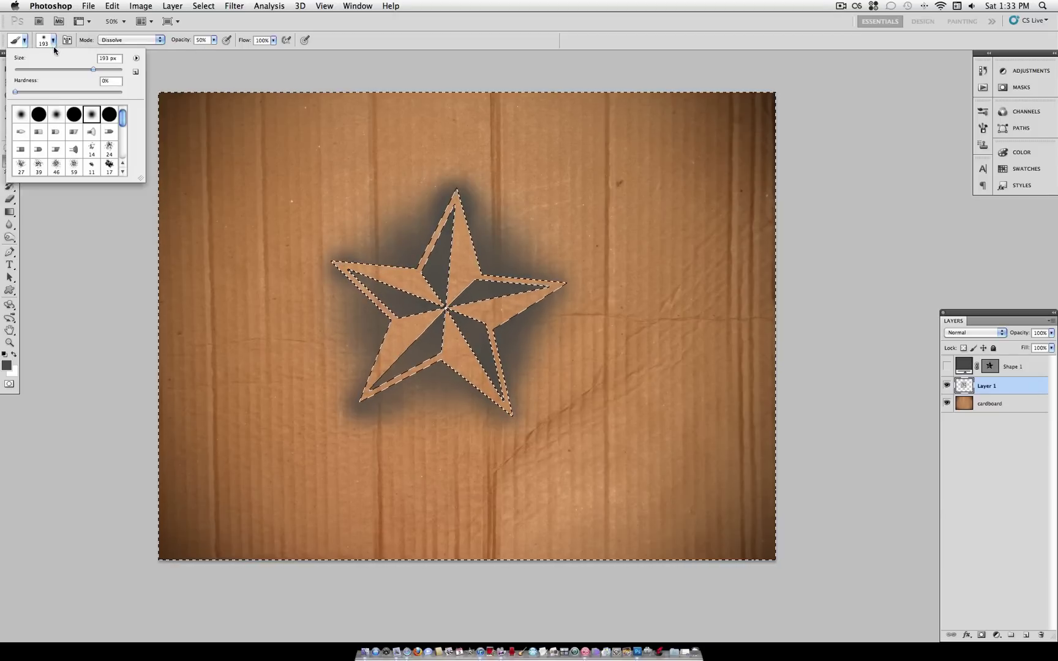
pyautogui.moveTo(97, 71); pyautogui.dragTo(111, 71)
pyautogui.press('Return')
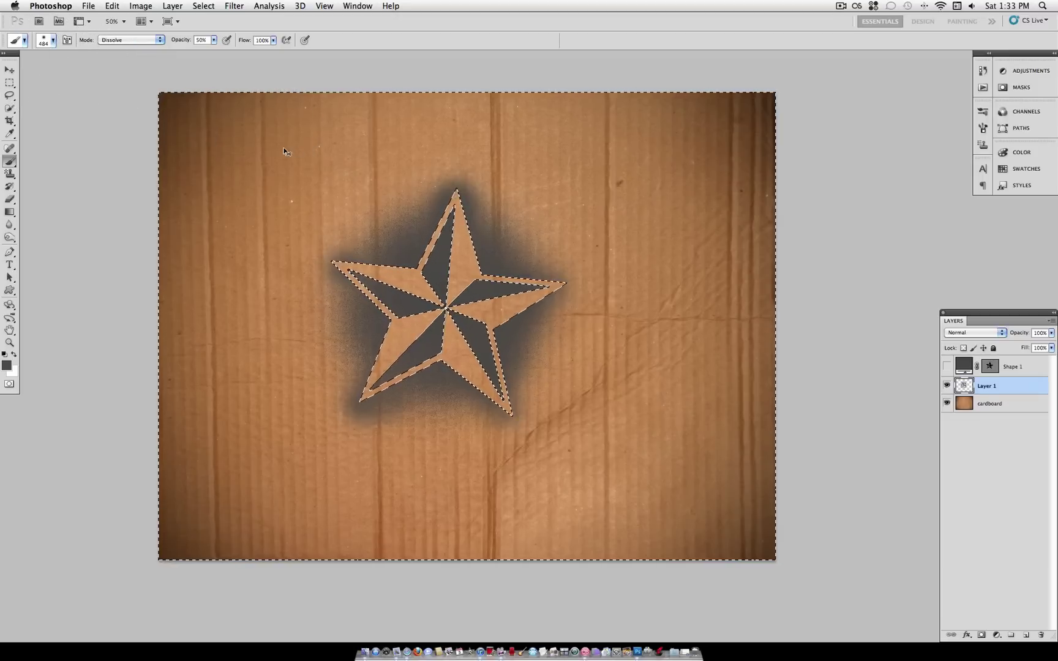
# - Deselect, then soften the star's arm edges with the Blur Tool at 73% strength
pyautogui.press('super+d')
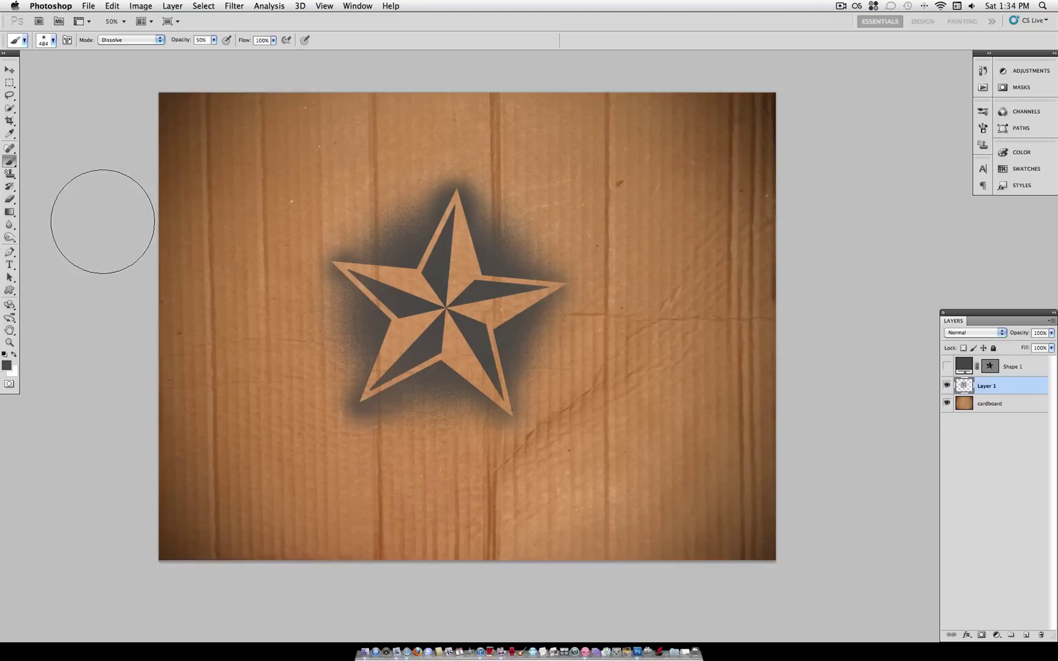
pyautogui.click(10, 225)
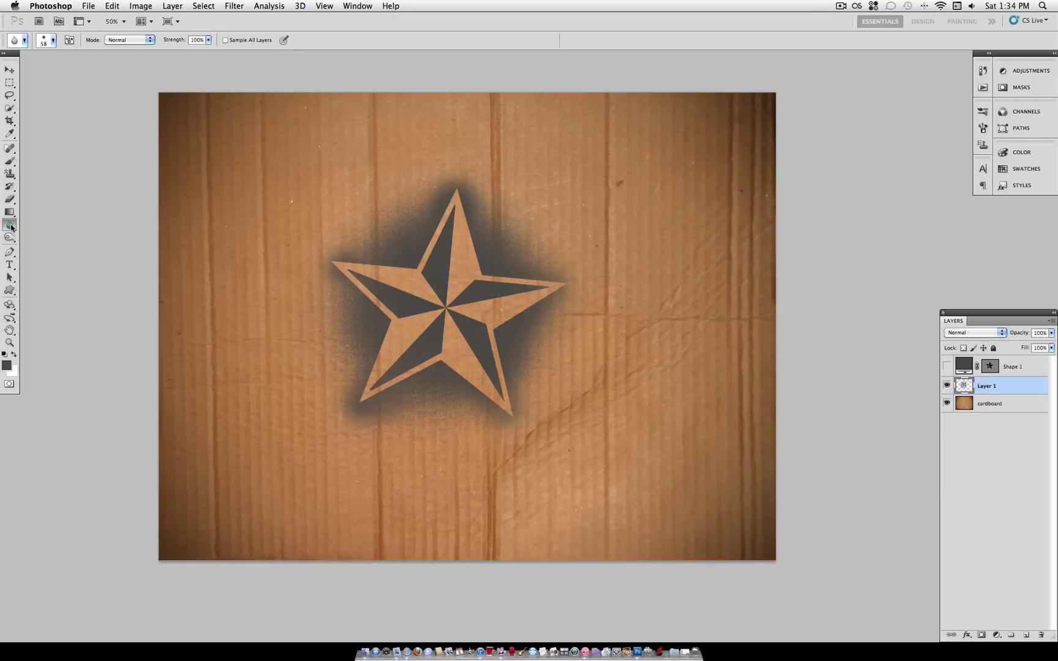
pyautogui.click(62, 228)
pyautogui.click(208, 39)
pyautogui.moveTo(211, 51)
pyautogui.mouseDown()
pyautogui.moveTo(184, 54)
pyautogui.moveTo(196, 40)
pyautogui.mouseUp()
pyautogui.moveTo(405, 270)
pyautogui.mouseDown()
pyautogui.moveTo(369, 268)
pyautogui.moveTo(407, 270)
pyautogui.moveTo(351, 263)
pyautogui.moveTo(404, 267)
pyautogui.moveTo(402, 291)
pyautogui.moveTo(368, 272)
pyautogui.moveTo(412, 291)
pyautogui.moveTo(368, 276)
pyautogui.moveTo(403, 282)
pyautogui.moveTo(442, 313)
pyautogui.moveTo(458, 303)
pyautogui.moveTo(441, 296)
pyautogui.moveTo(440, 267)
pyautogui.moveTo(420, 280)
pyautogui.moveTo(448, 212)
pyautogui.mouseUp()
pyautogui.moveTo(493, 302)
pyautogui.mouseDown()
pyautogui.moveTo(501, 283)
pyautogui.moveTo(490, 276)
pyautogui.moveTo(482, 374)
pyautogui.moveTo(455, 338)
pyautogui.moveTo(473, 379)
pyautogui.mouseUp()
# - Choose the Smudge Tool with a 5 px brush at 81% strength
pyautogui.click(9, 239)
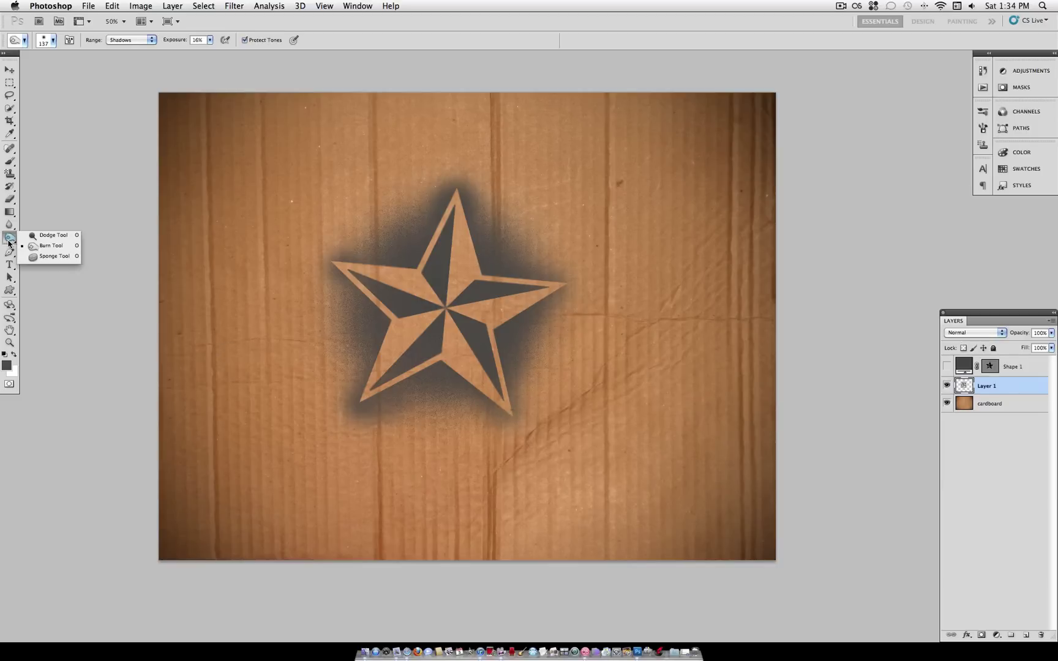
pyautogui.click(9, 225)
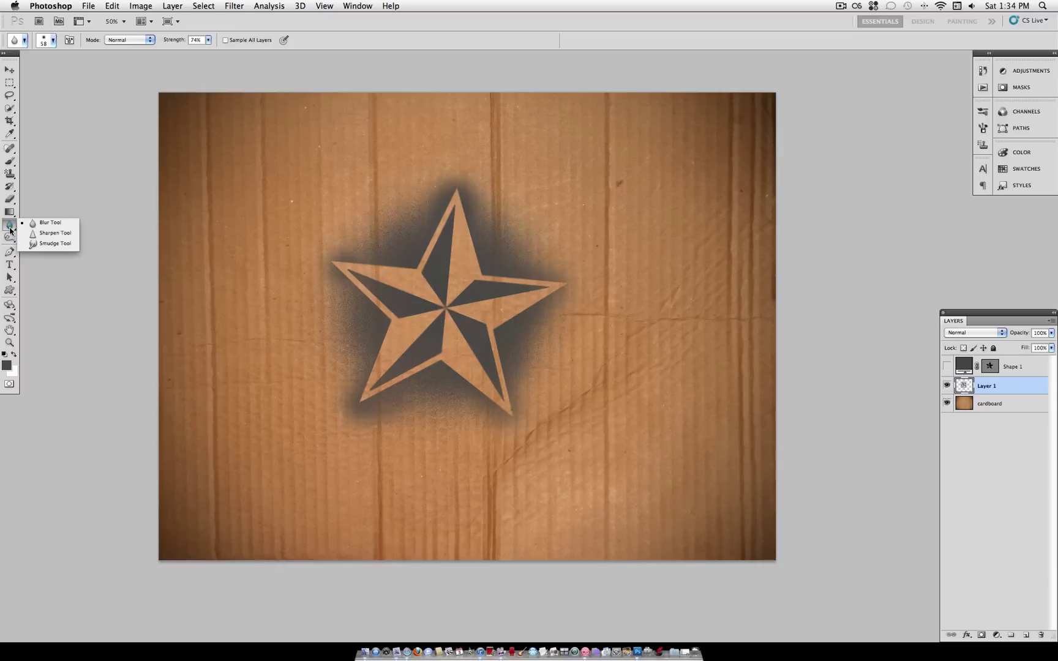
pyautogui.click(46, 245)
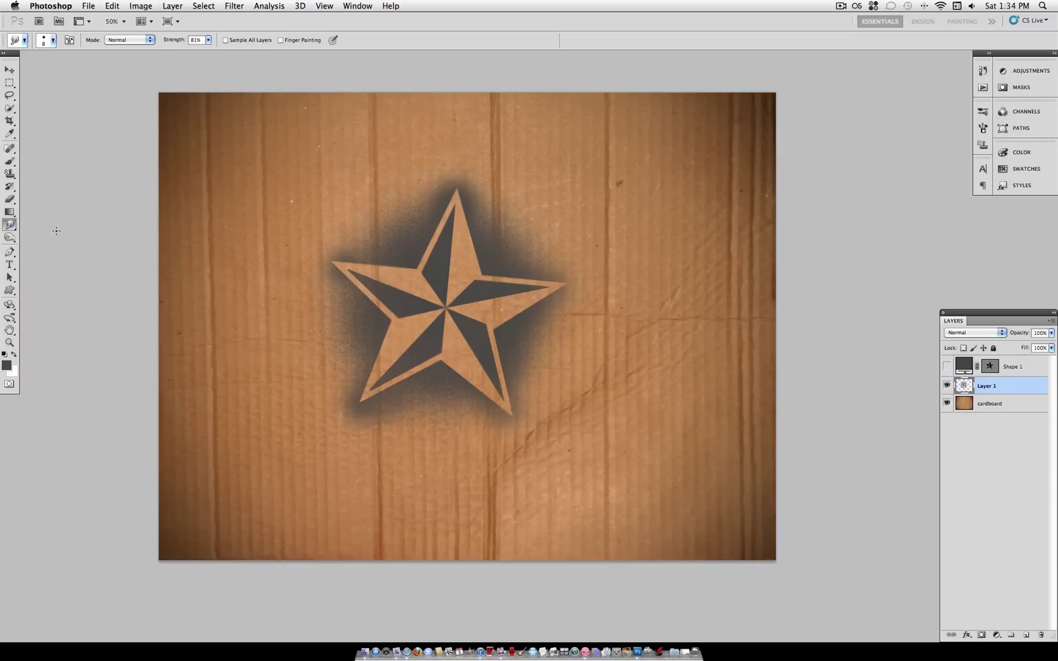
pyautogui.click(54, 42)
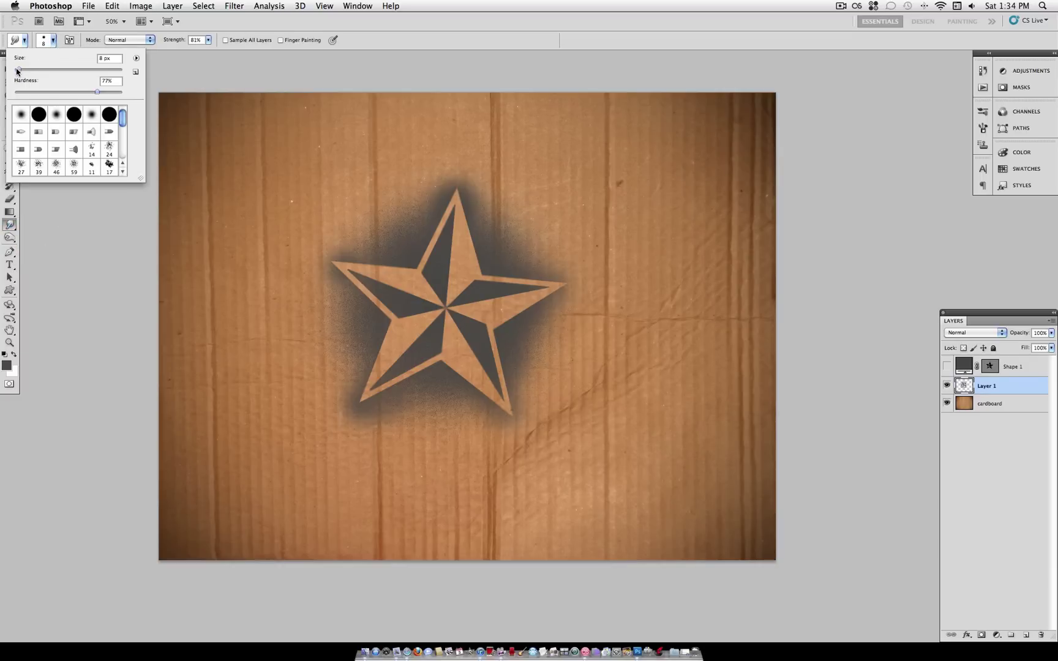
pyautogui.moveTo(18, 72); pyautogui.dragTo(16, 71)
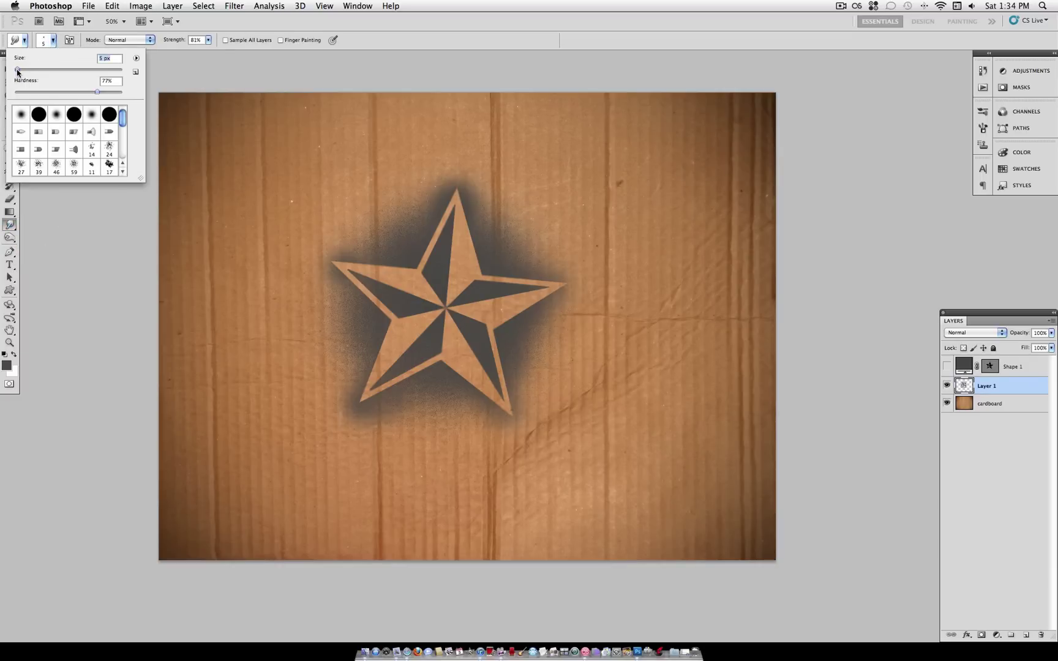
pyautogui.click(54, 40)
pyautogui.click(208, 40)
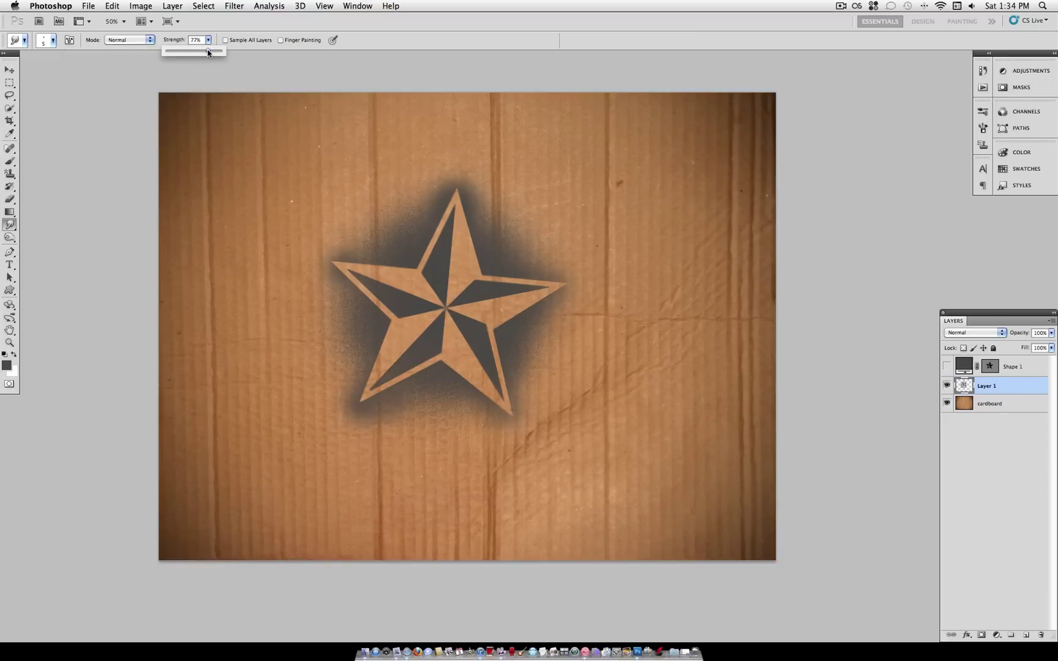
pyautogui.click(208, 39)
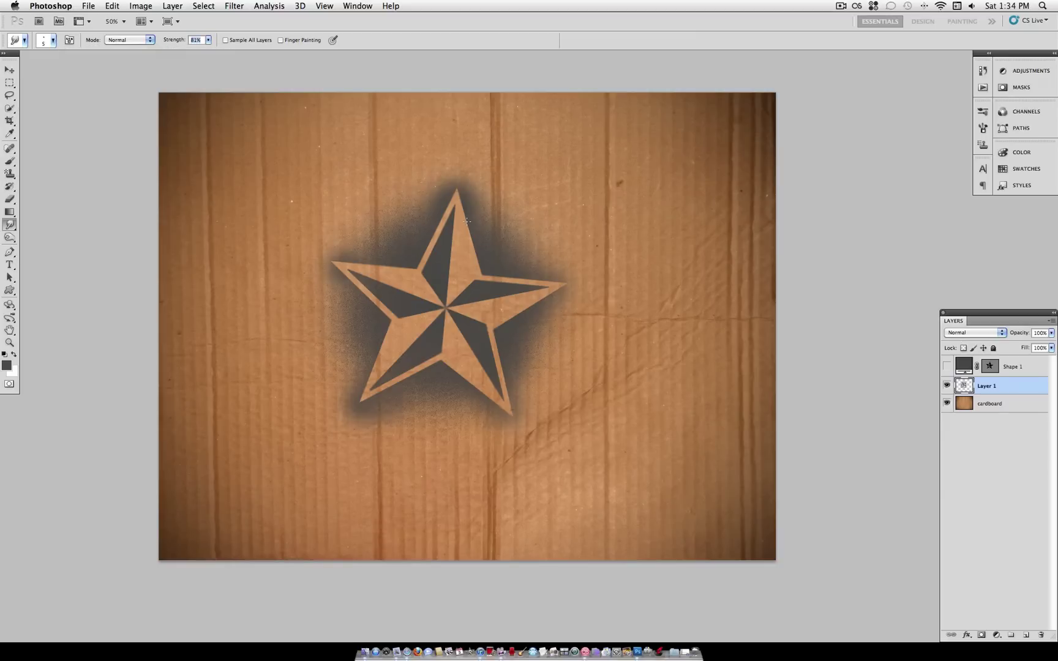
pyautogui.click(466, 260)
# - With a 10 px smudge brush, pull drips from the lower-left arm and point
pyautogui.click(53, 40)
pyautogui.moveTo(17, 70); pyautogui.dragTo(19, 70)
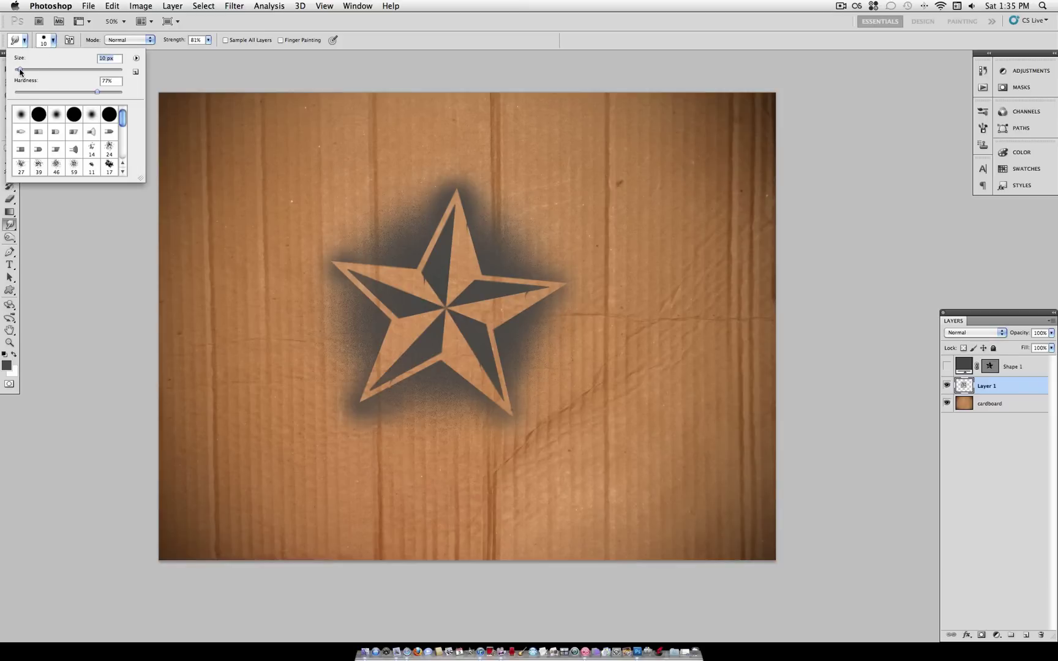
pyautogui.click(406, 316)
pyautogui.moveTo(403, 317); pyautogui.dragTo(400, 328)
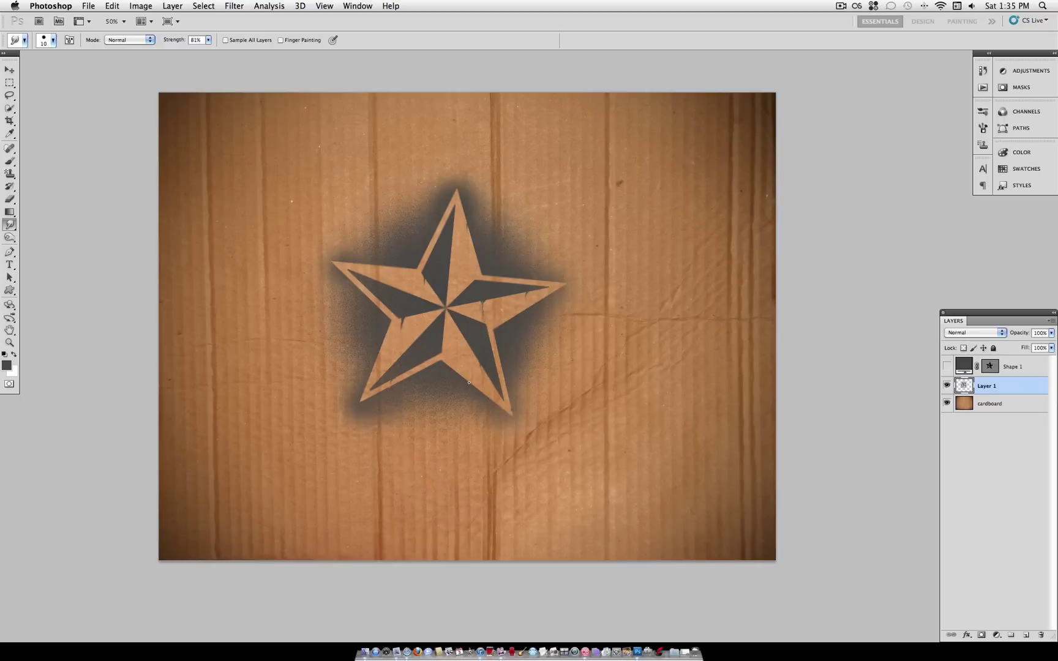
pyautogui.moveTo(364, 407); pyautogui.dragTo(363, 435)
# - With a 2 px brush, pull thin drips from the lower edge and upper-left arm
pyautogui.click(54, 40)
pyautogui.moveTo(22, 69); pyautogui.dragTo(16, 70)
pyautogui.press('Return')
pyautogui.moveTo(370, 420); pyautogui.dragTo(380, 420)
pyautogui.moveTo(401, 264); pyautogui.dragTo(410, 280)
# - Try the Color Burn, Multiply and Hard Light blend modes on the paint layer
pyautogui.click(1002, 334)
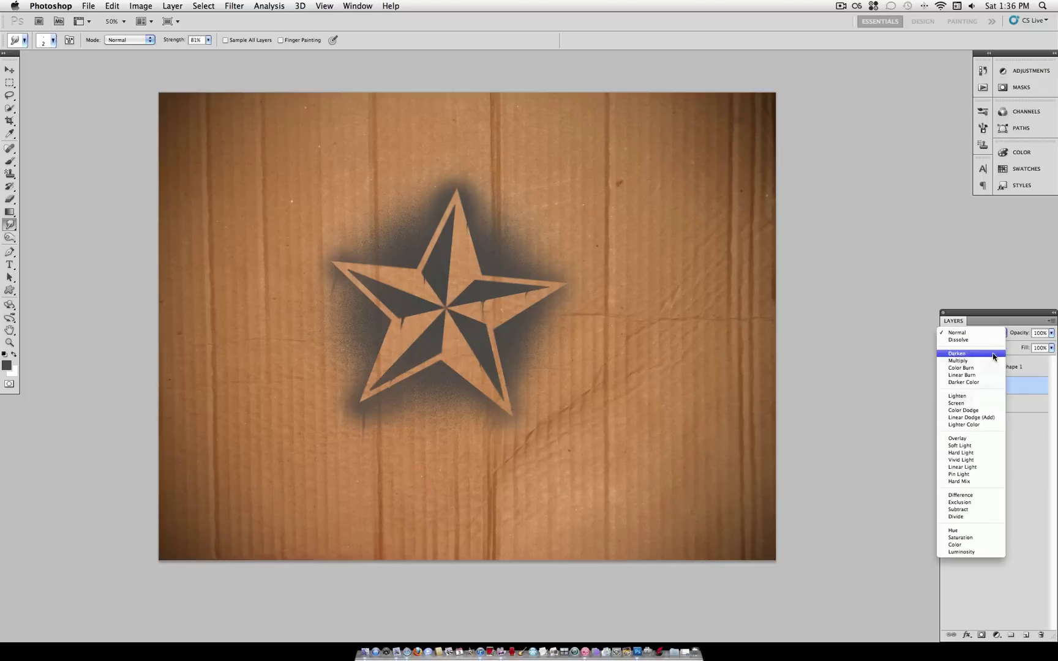
pyautogui.click(983, 370)
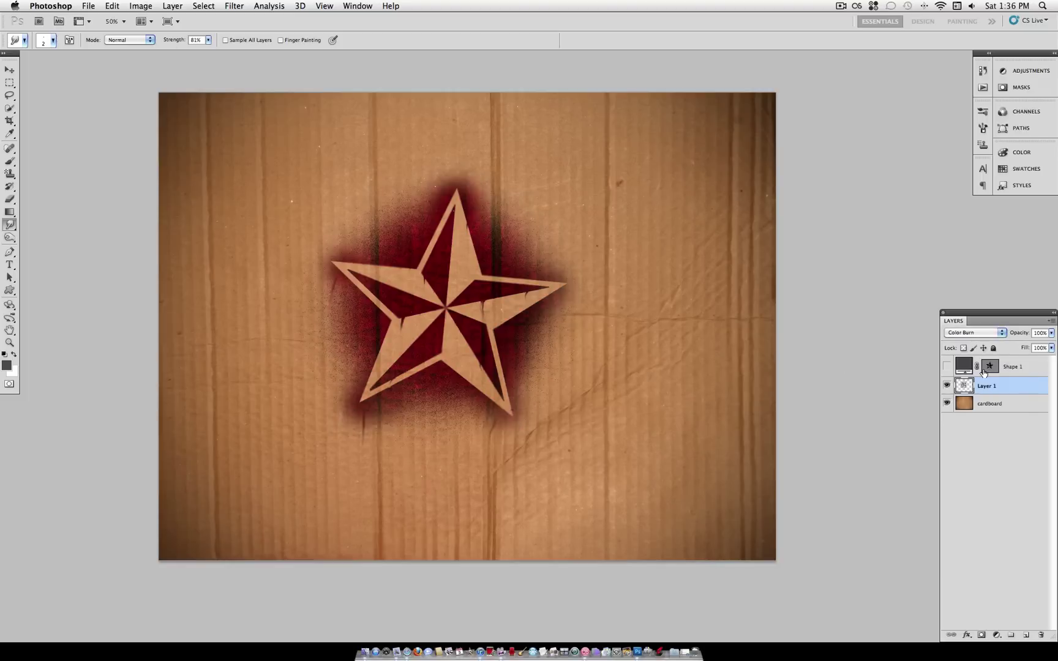
pyautogui.click(979, 334)
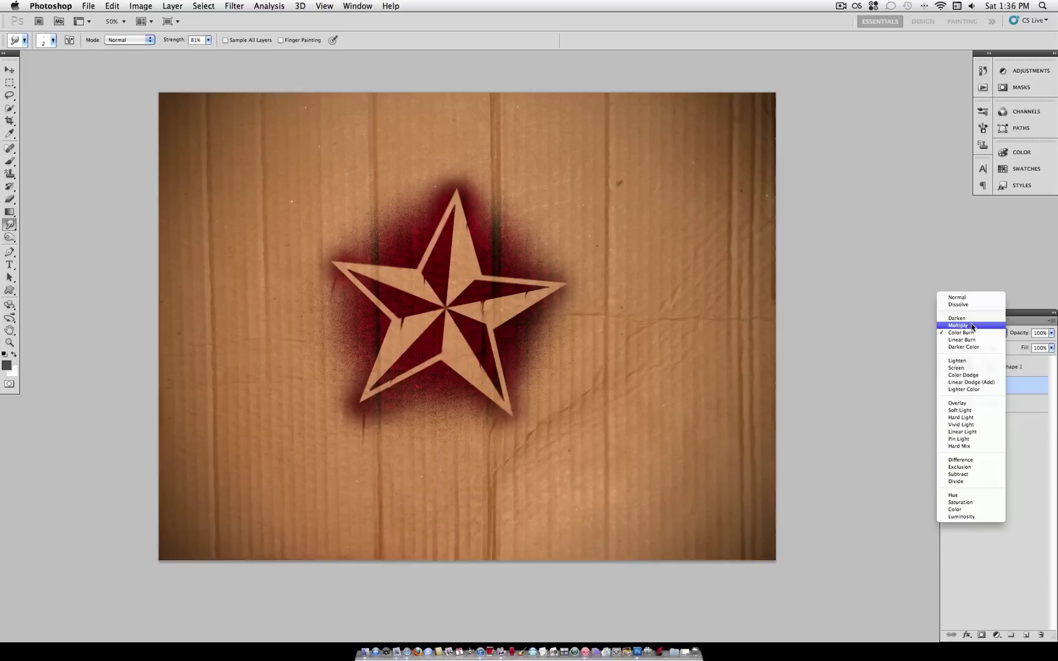
pyautogui.click(973, 325)
pyautogui.click(969, 336)
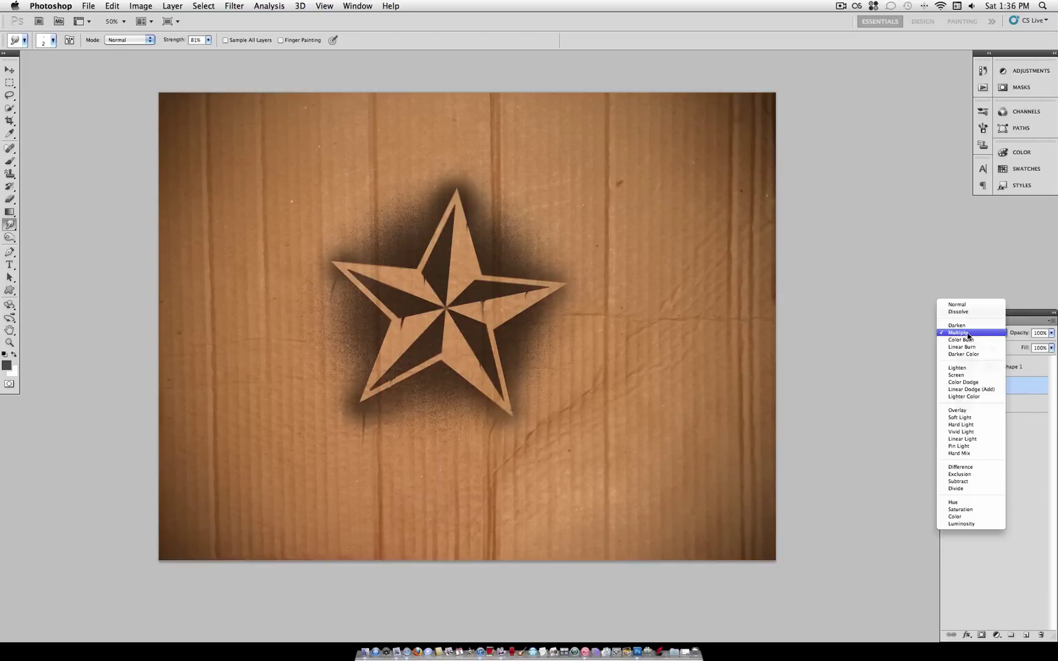
pyautogui.click(970, 430)
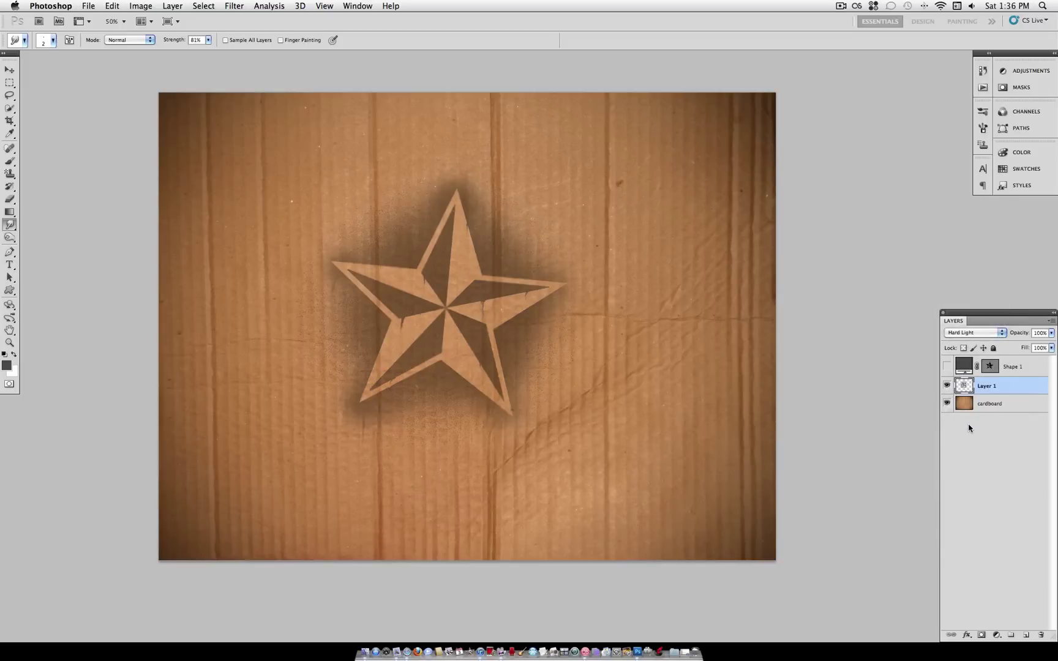
# - Try Overlay, return the paint layer to Normal, and bring up Image > Adjustments
pyautogui.click(961, 335)
pyautogui.click(966, 319)
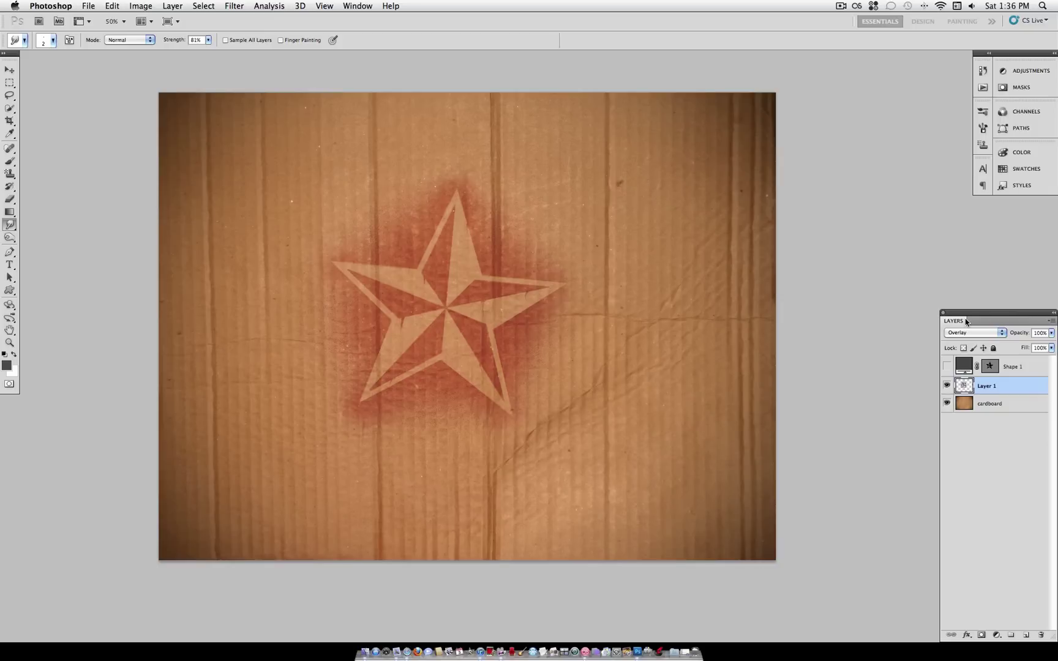
pyautogui.click(965, 334)
pyautogui.click(961, 227)
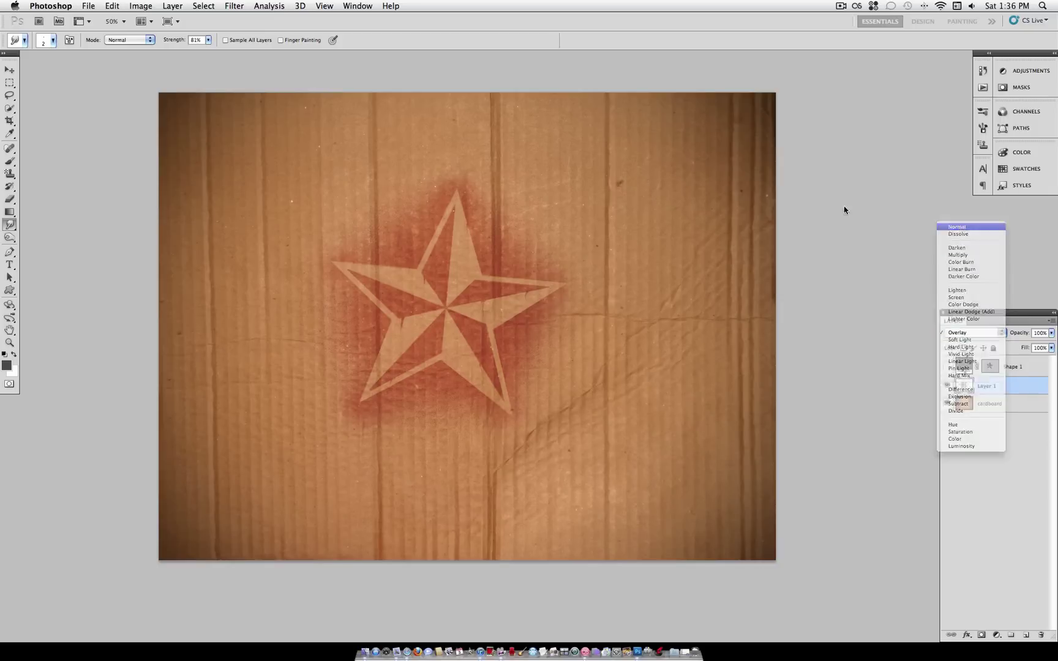
pyautogui.click(147, 6)
pyautogui.moveTo(188, 41)
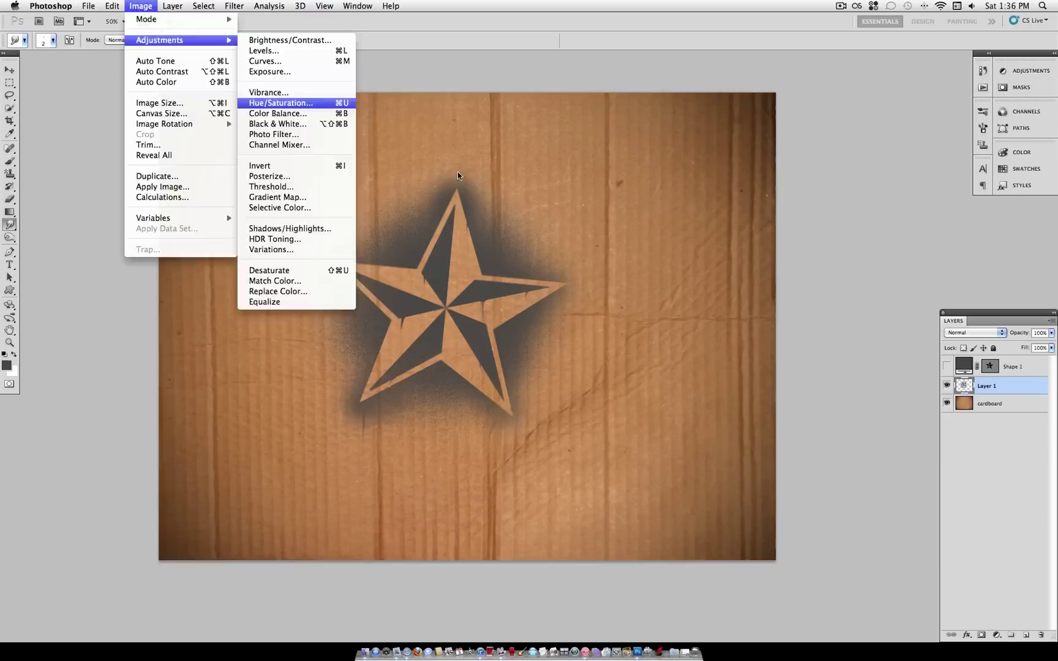
# - Colorize the paint via Hue/Saturation with Saturation 100 and Lightness +14, shifted to teal blue
pyautogui.click(296, 105)
pyautogui.moveTo(816, 323); pyautogui.dragTo(896, 319)
pyautogui.click(919, 396)
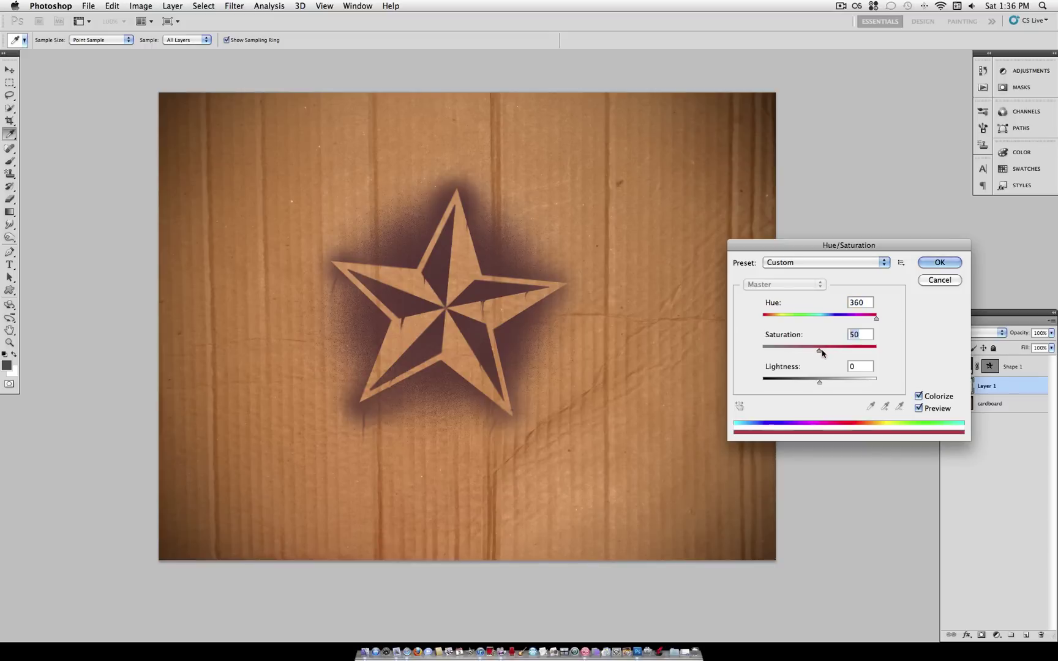
pyautogui.moveTo(826, 353); pyautogui.dragTo(877, 350)
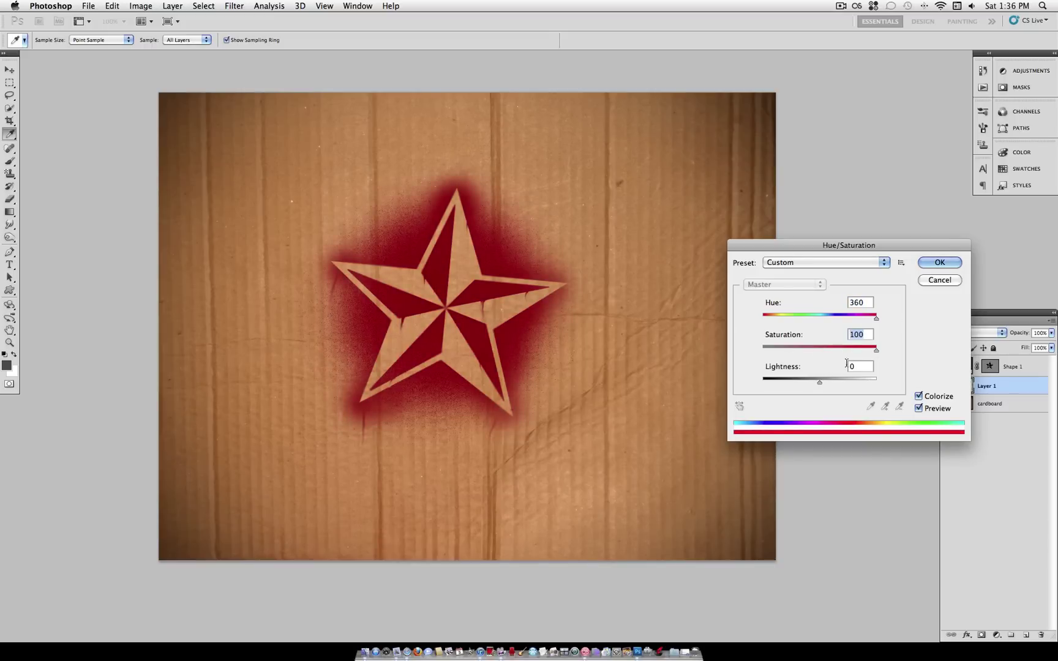
pyautogui.moveTo(809, 381)
pyautogui.mouseDown()
pyautogui.moveTo(836, 381)
pyautogui.moveTo(782, 390)
pyautogui.moveTo(822, 385)
pyautogui.moveTo(853, 315)
pyautogui.moveTo(819, 314)
pyautogui.moveTo(822, 325)
pyautogui.mouseUp()
pyautogui.press('Return')
pyautogui.press('r')
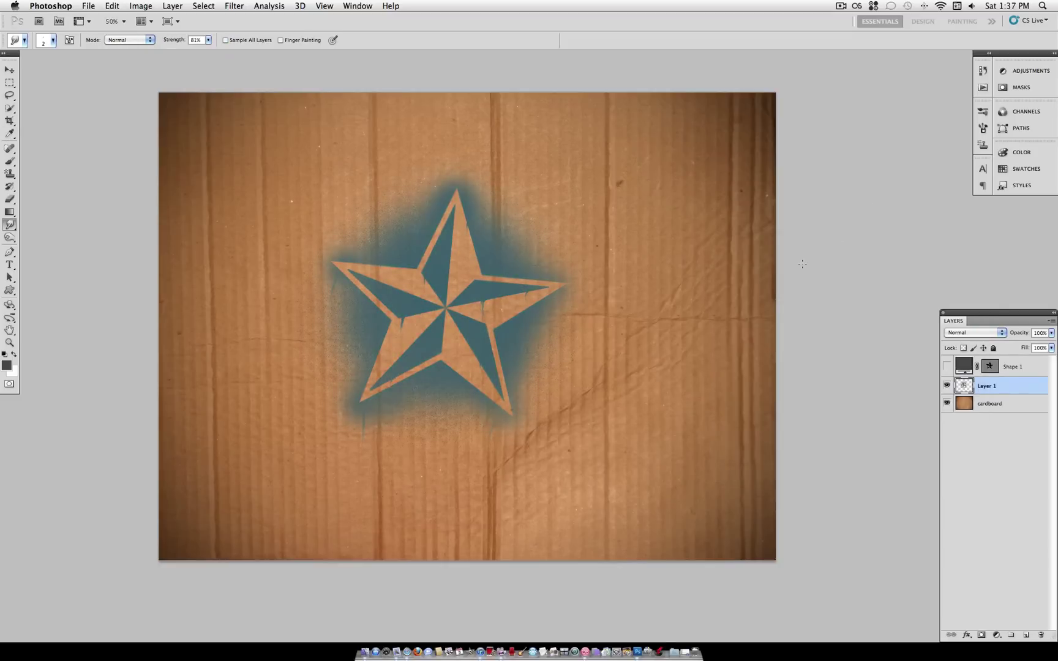